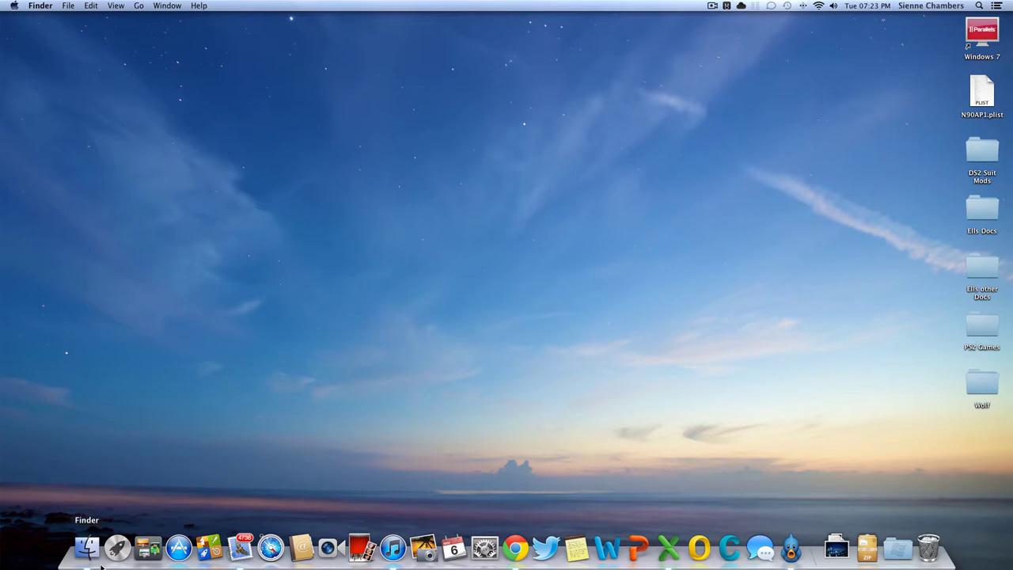
Step: Browse the Launchpad pages and launch Parallels Desktop
click(117, 547)
scroll(277, 491, right, 3)
scroll(294, 499, left, 3)
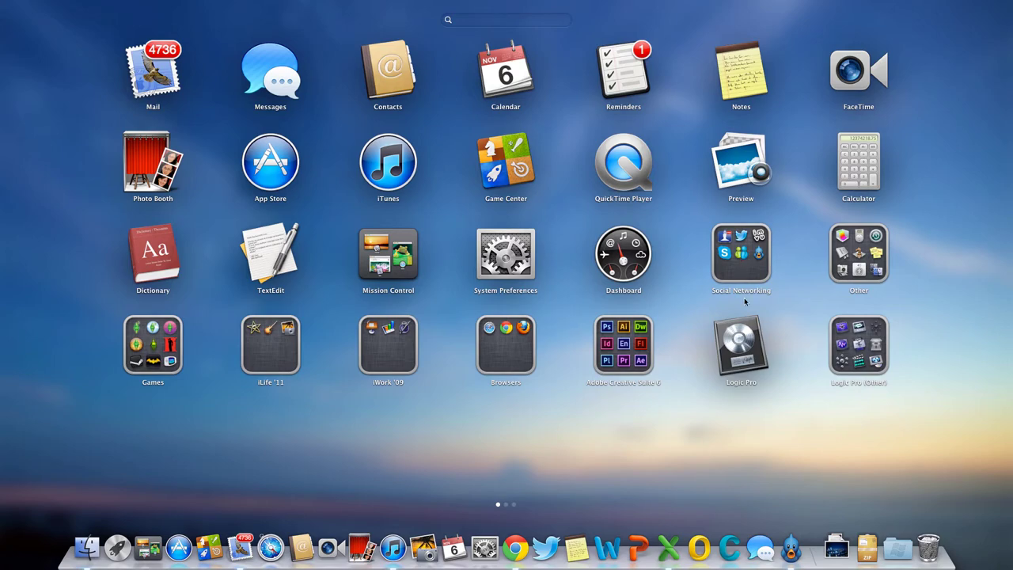
scroll(580, 276, right, 5)
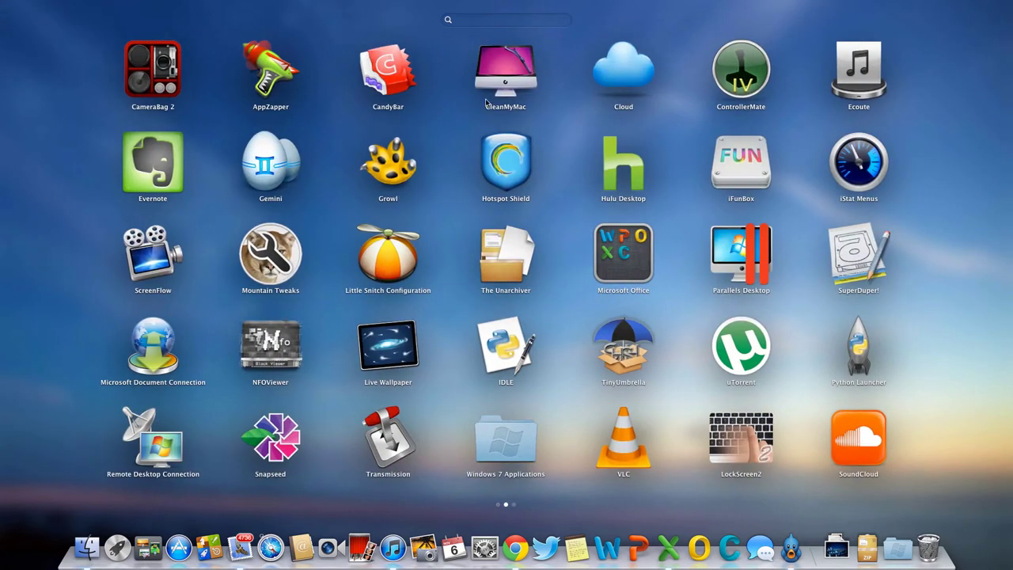
click(726, 250)
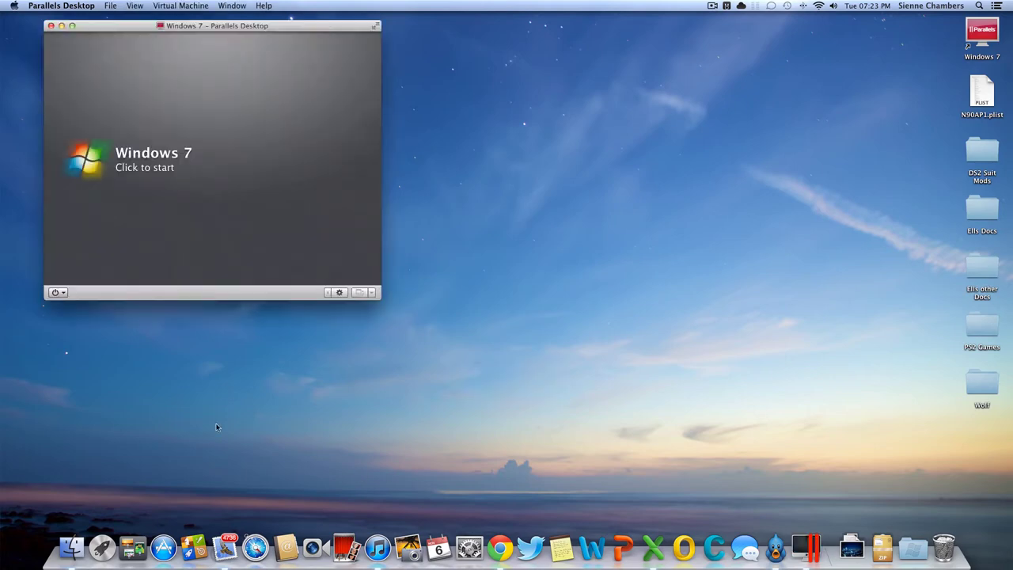
Step: Start the Windows 7 virtual machine in full screen and return to the Mac desktop
click(88, 156)
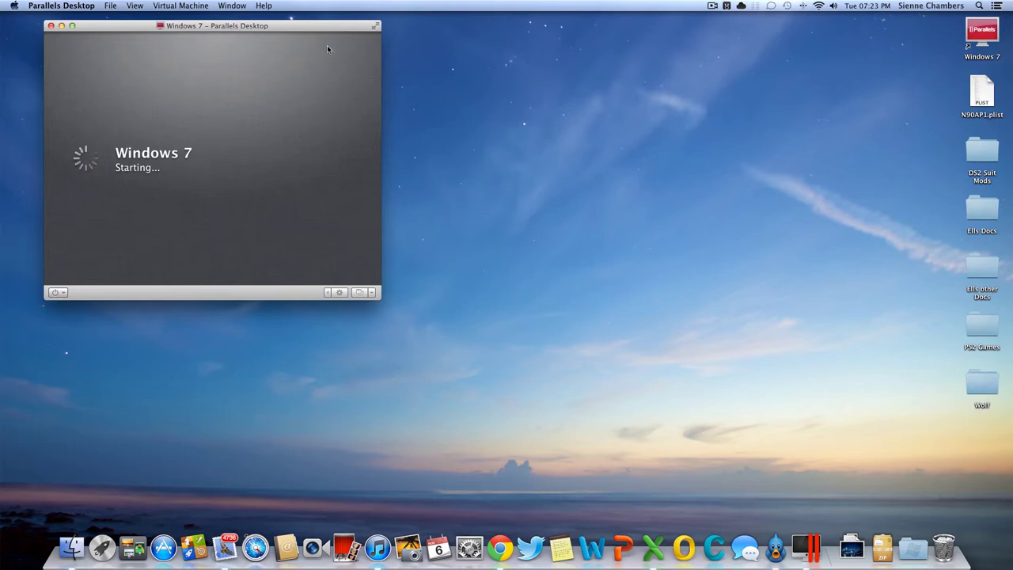
click(375, 26)
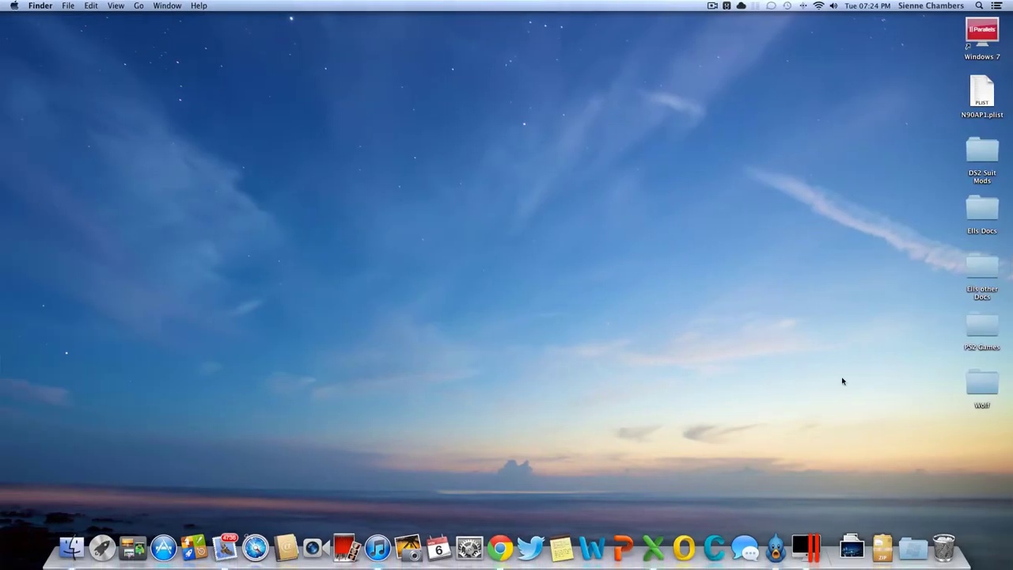
click(813, 556)
key(ctrl+Left)
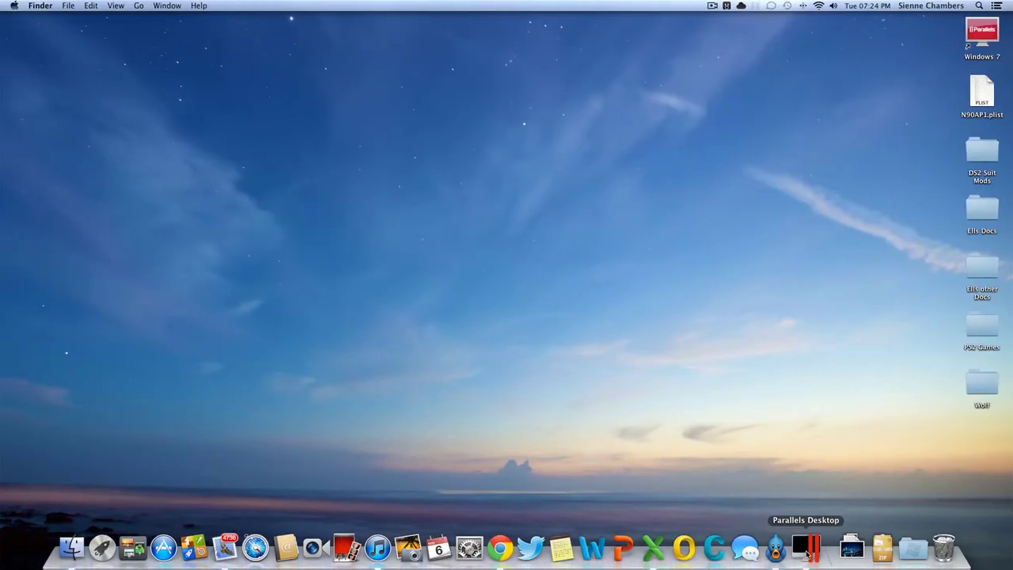
Step: Create a new virtual machine in Parallels, choosing to install Windows or another OS from DVD or image file
right_click(809, 554)
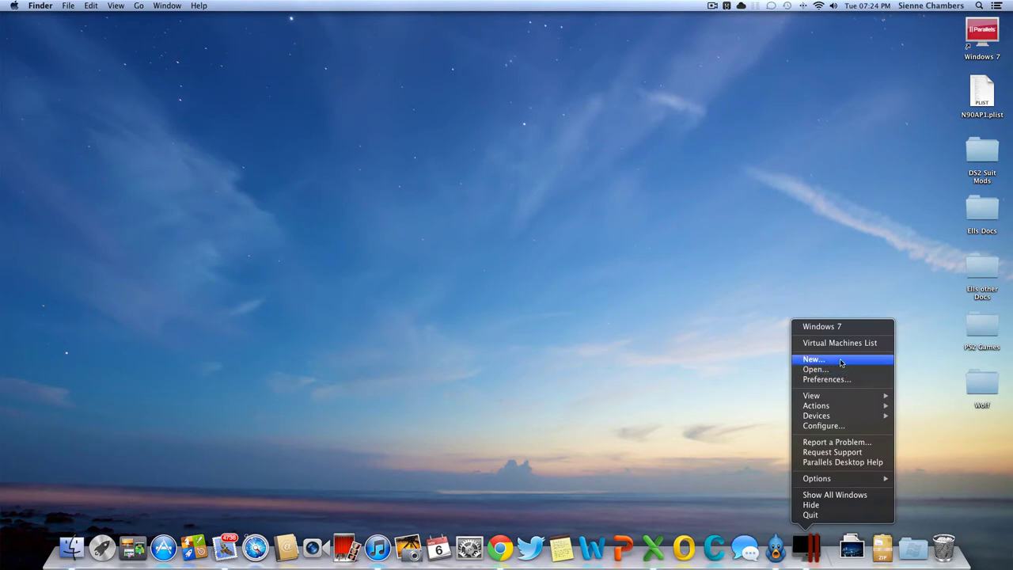
click(841, 362)
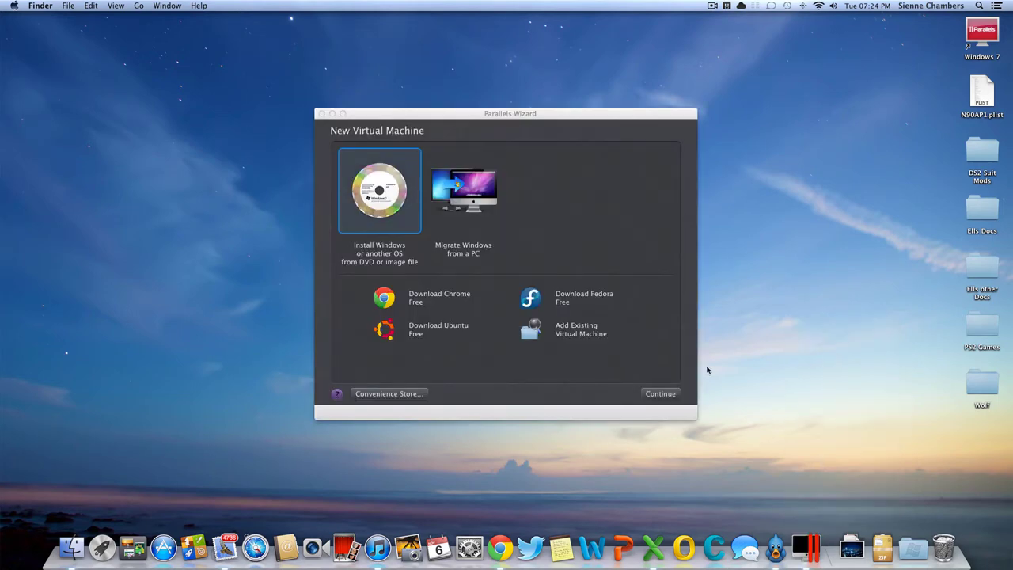
drag(503, 110, 499, 103)
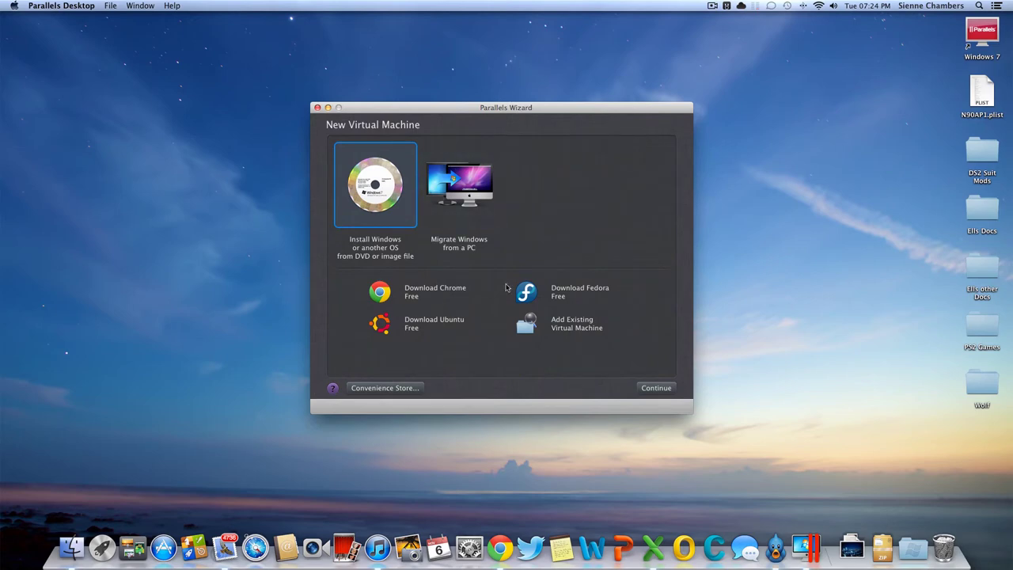
right_click(813, 561)
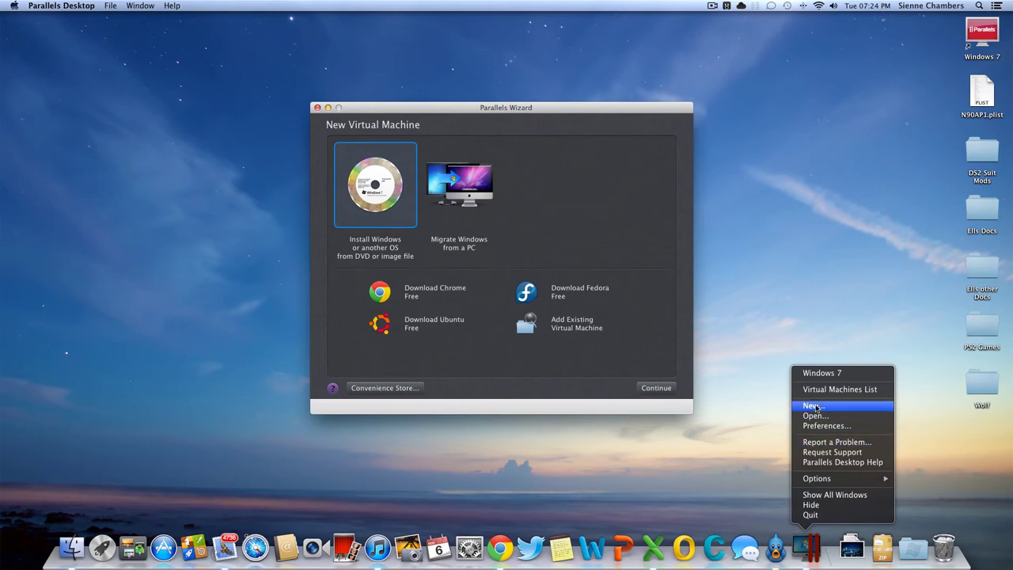
click(752, 348)
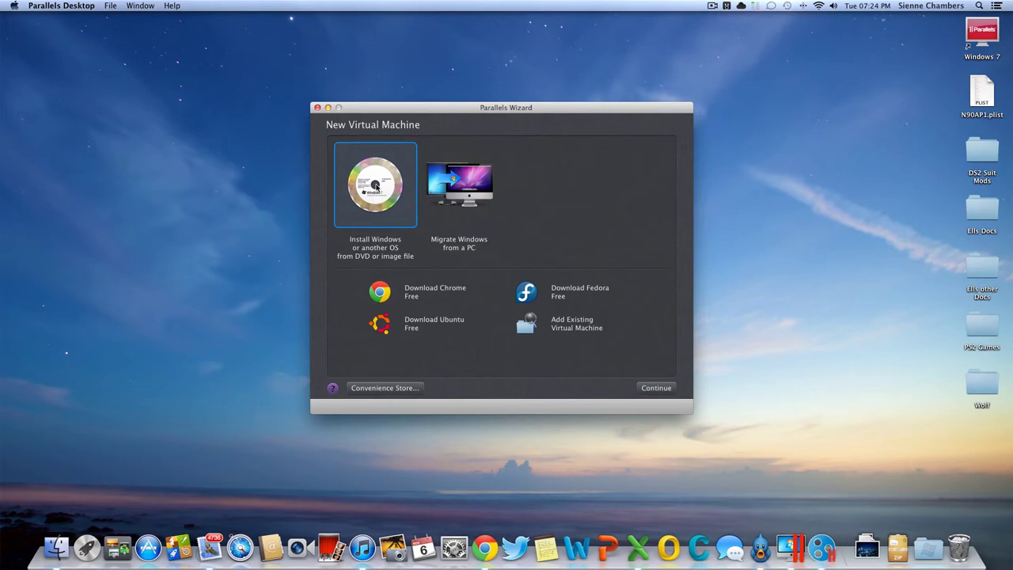
double_click(402, 219)
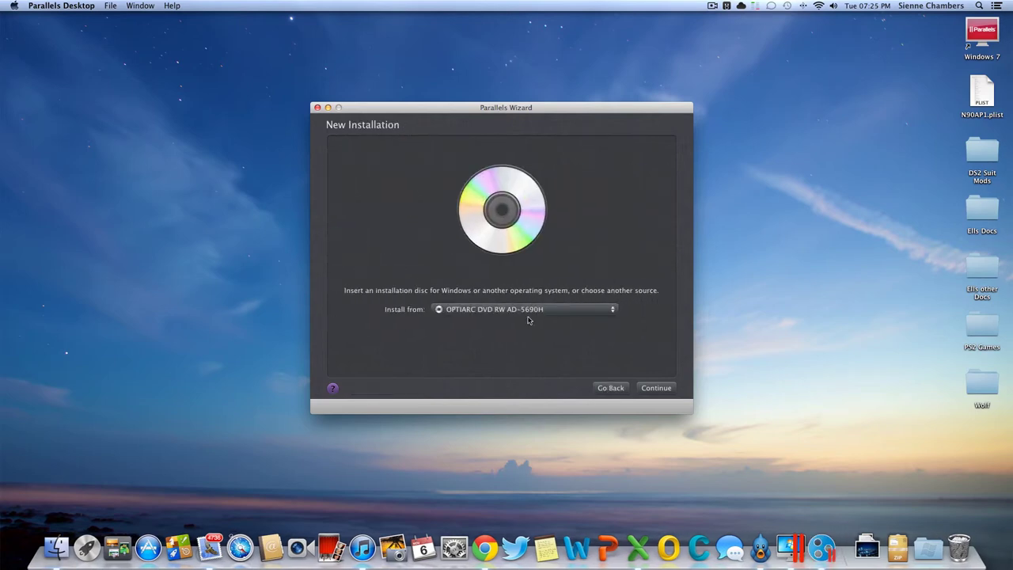
Step: Browse the Documents folder for an installation image file and cancel the file selection
click(530, 309)
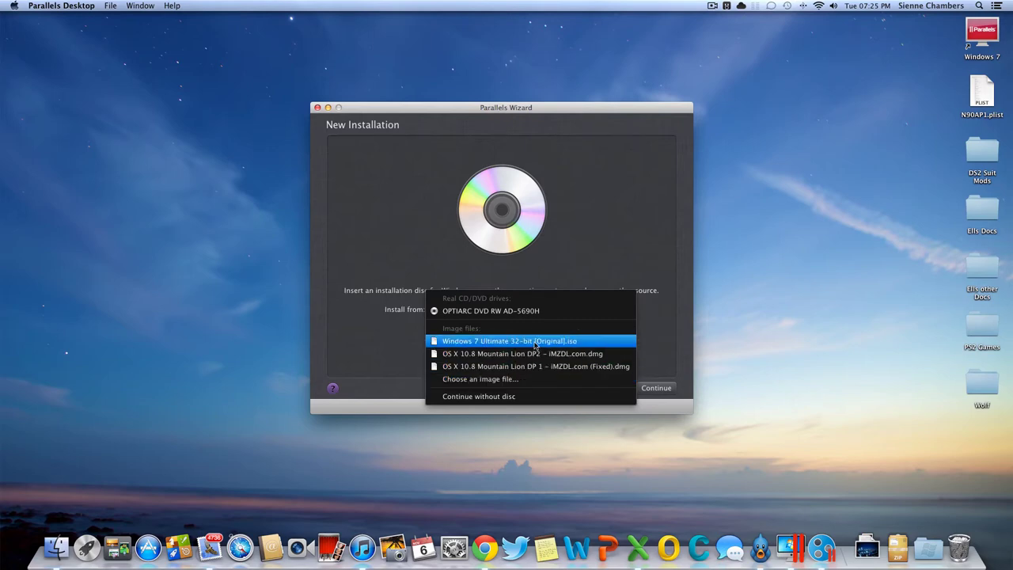
click(511, 384)
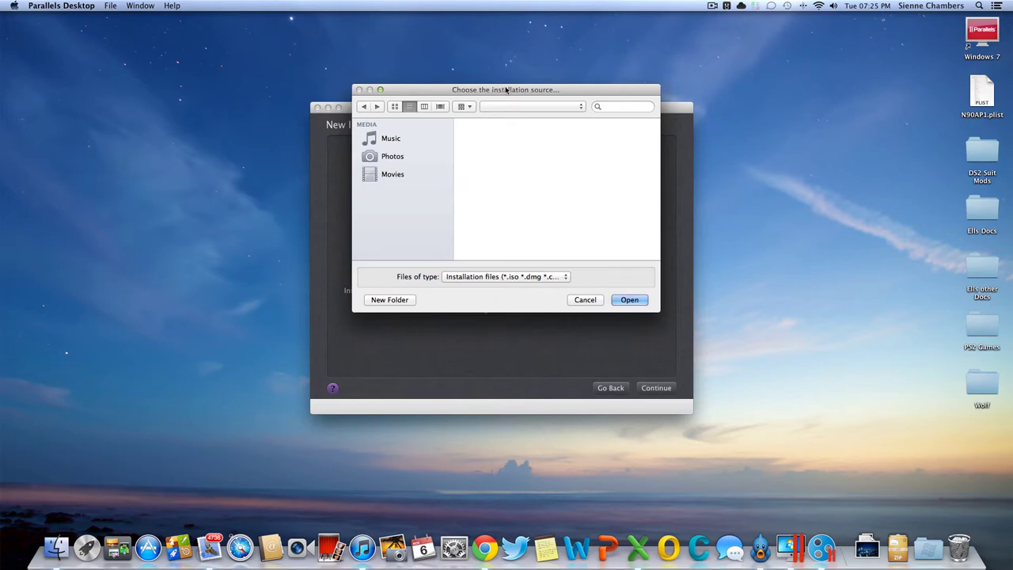
drag(506, 89, 489, 97)
key(ctrl+Right)
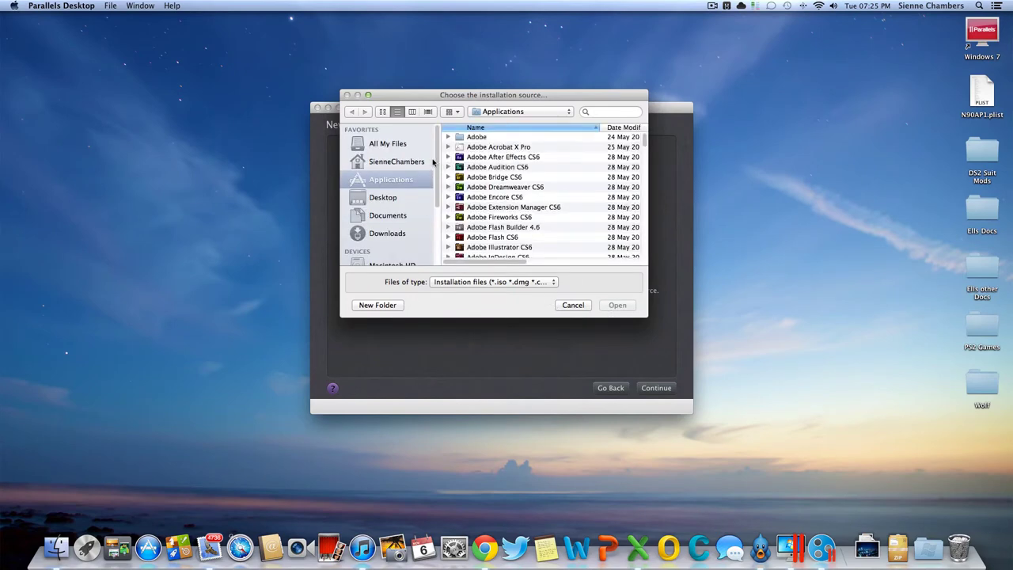
click(396, 162)
scroll(395, 212, down, 3)
scroll(411, 190, up, 3)
click(398, 158)
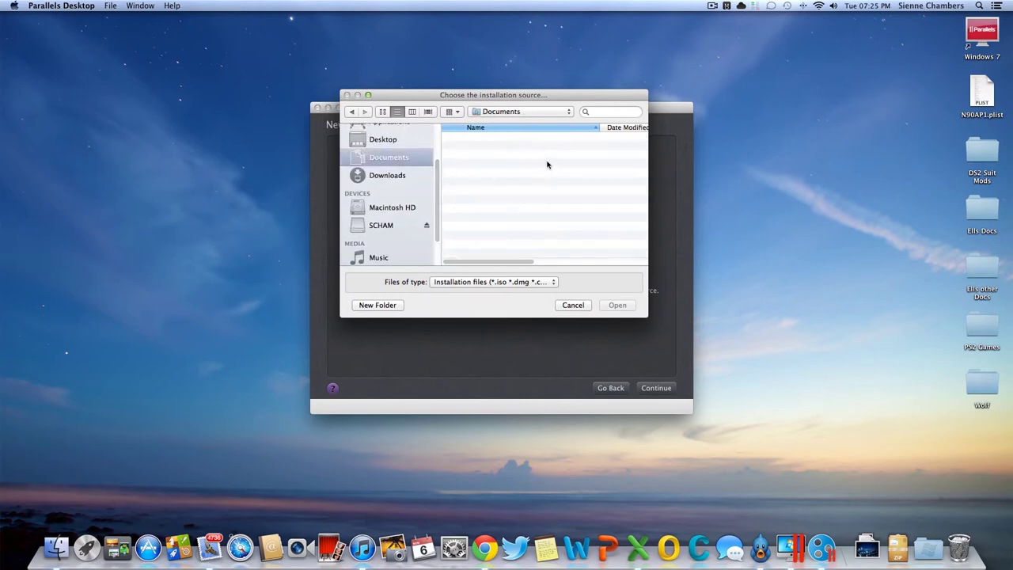
scroll(581, 198, down, 3)
scroll(580, 198, down, 10)
scroll(582, 199, down, 5)
scroll(583, 199, down, 3)
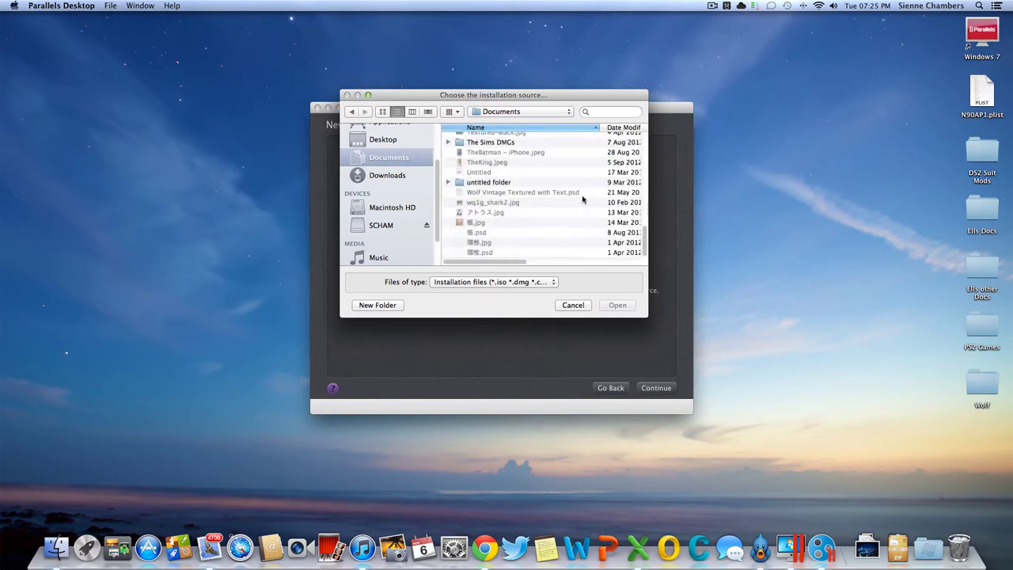
scroll(582, 198, up, 5)
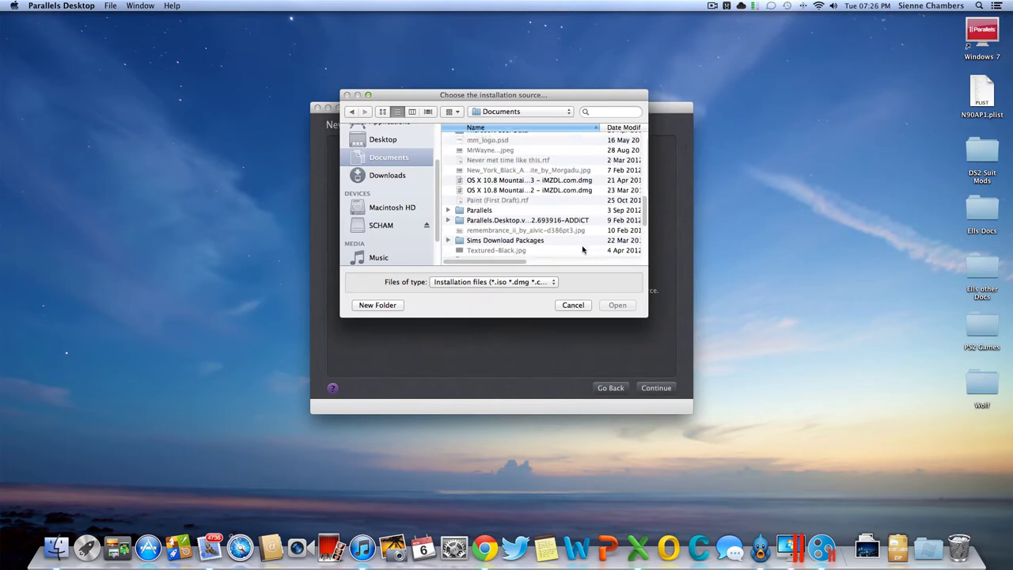
click(573, 305)
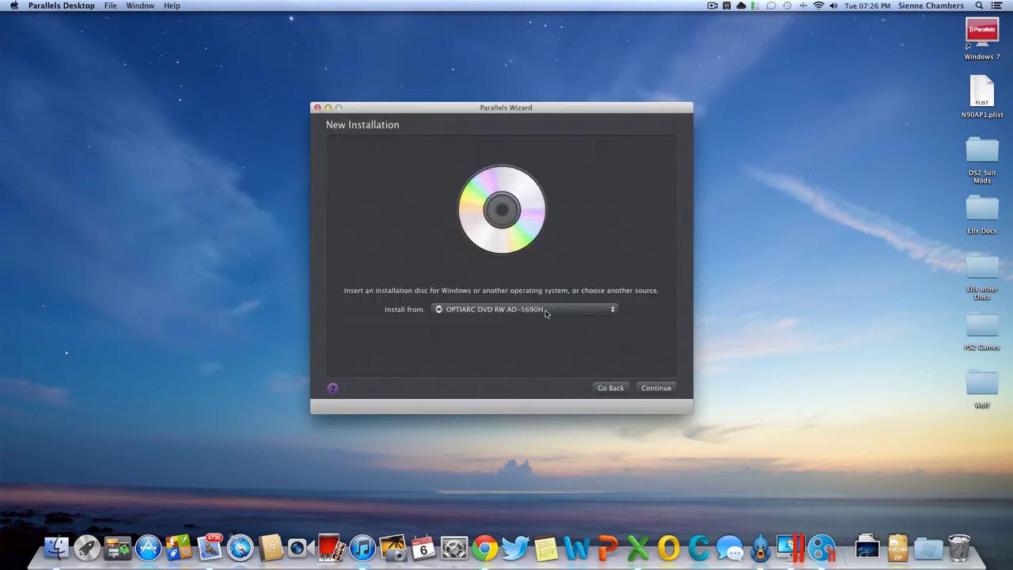
Step: Choose Windows 7 Ultimate 32-bit [Original].iso as the installation source, view the product key page, and close the wizard
click(544, 313)
click(546, 340)
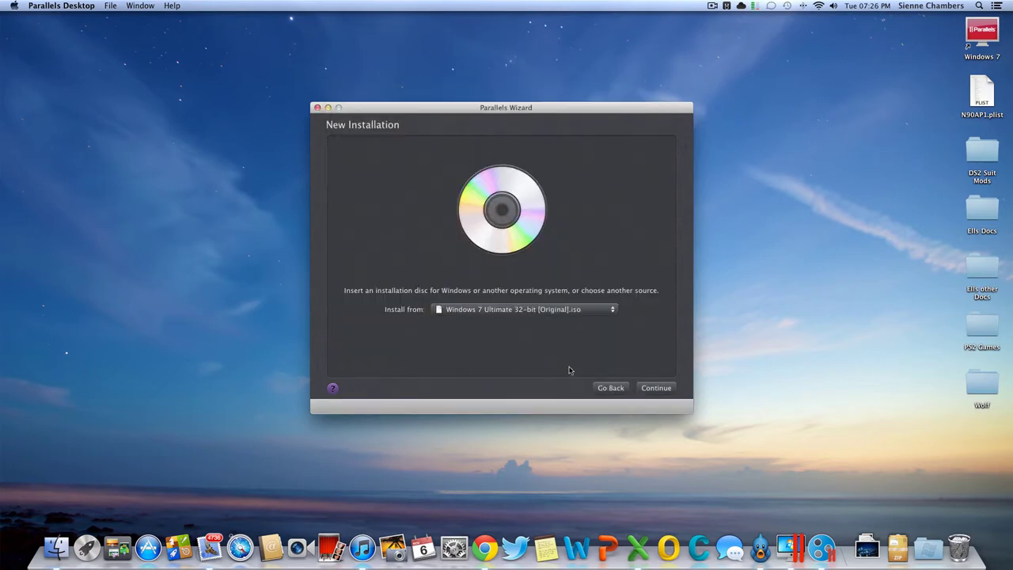
click(650, 388)
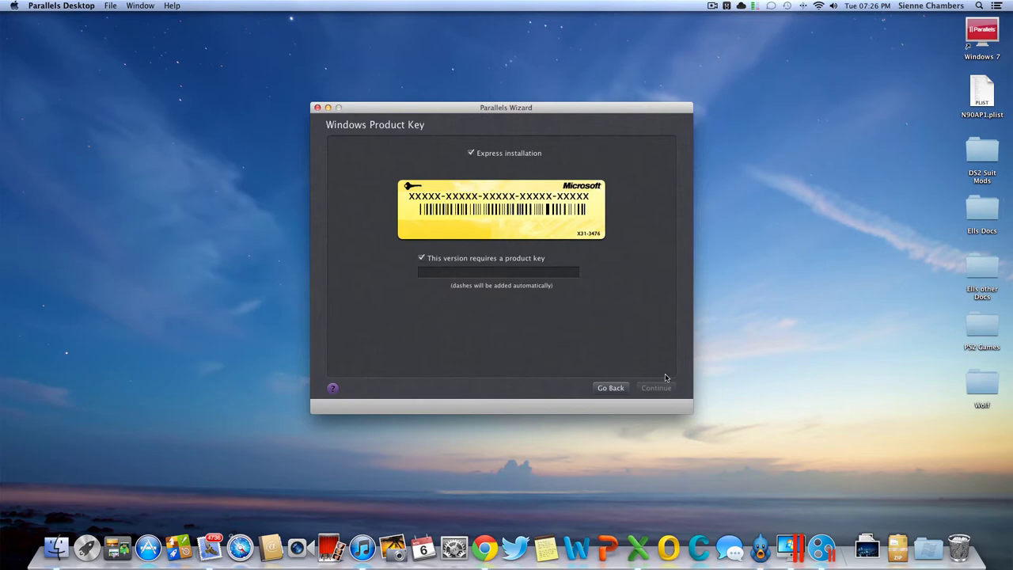
click(610, 388)
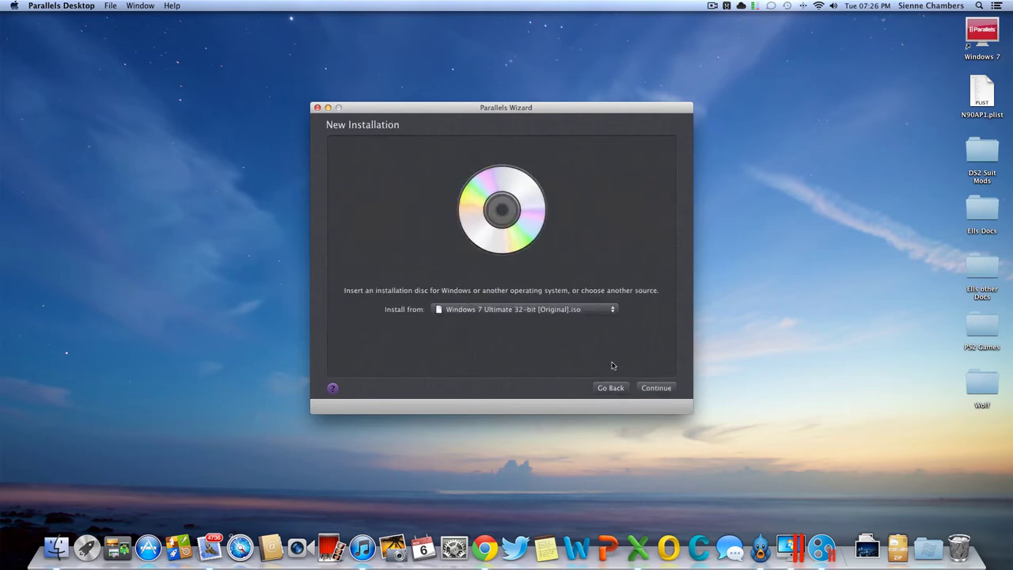
click(317, 107)
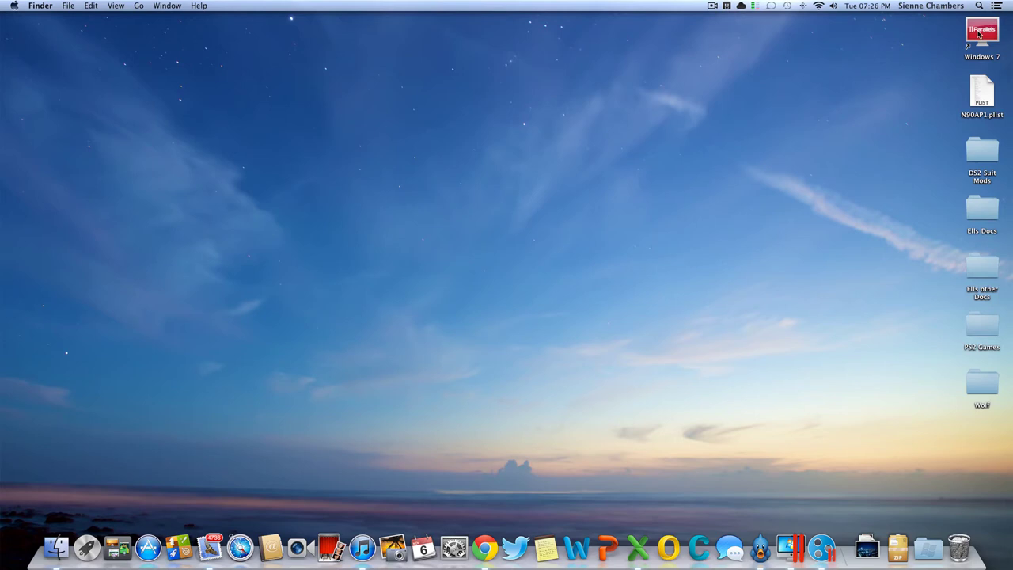
Step: Open the Windows 7 virtual machine and close its LogMeIn Hamachi window
double_click(978, 34)
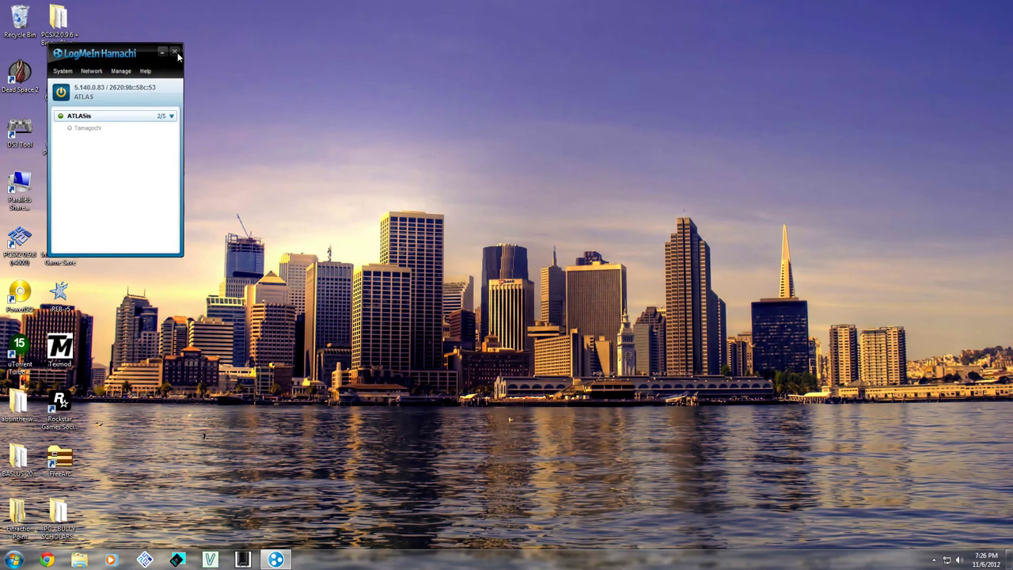
click(175, 50)
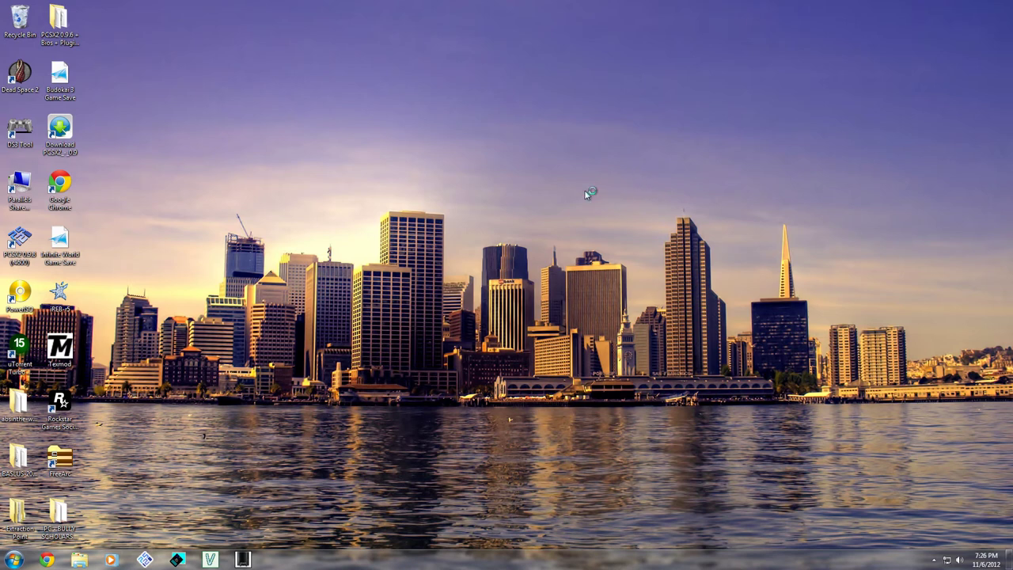
Step: Open the Windows 7 desktop's personalization settings and apply the United States theme
right_click(352, 307)
click(397, 285)
right_click(400, 282)
click(445, 408)
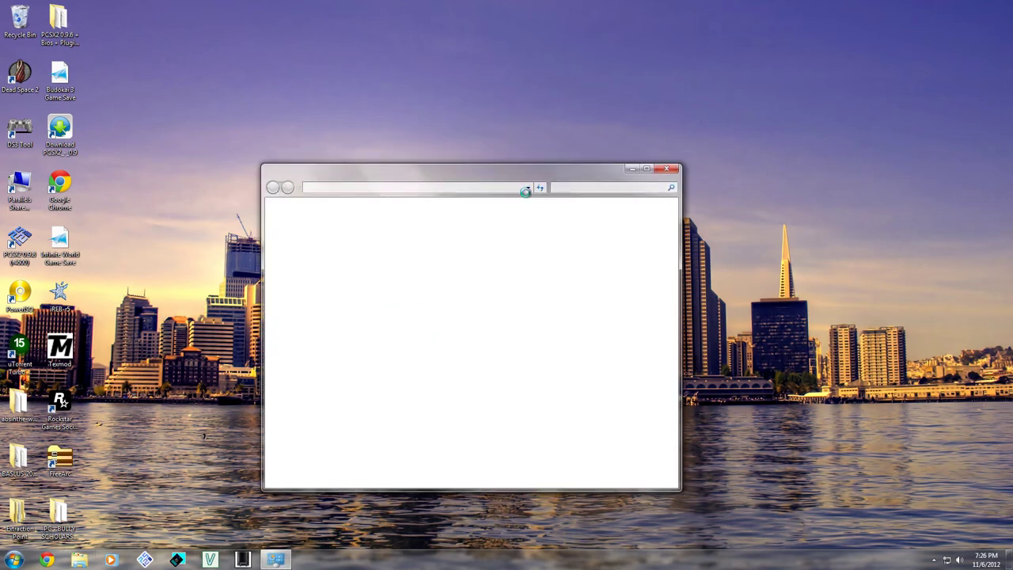
drag(526, 175, 536, 134)
drag(679, 237, 668, 355)
click(436, 207)
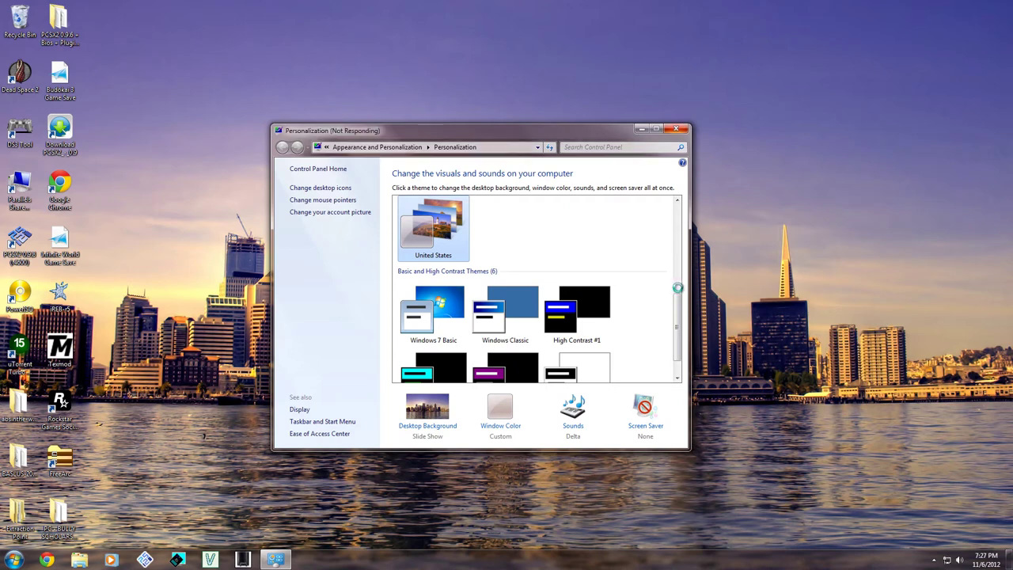
mouse_move(564, 136)
mouse_down()
mouse_move(575, 136)
mouse_move(570, 143)
mouse_up()
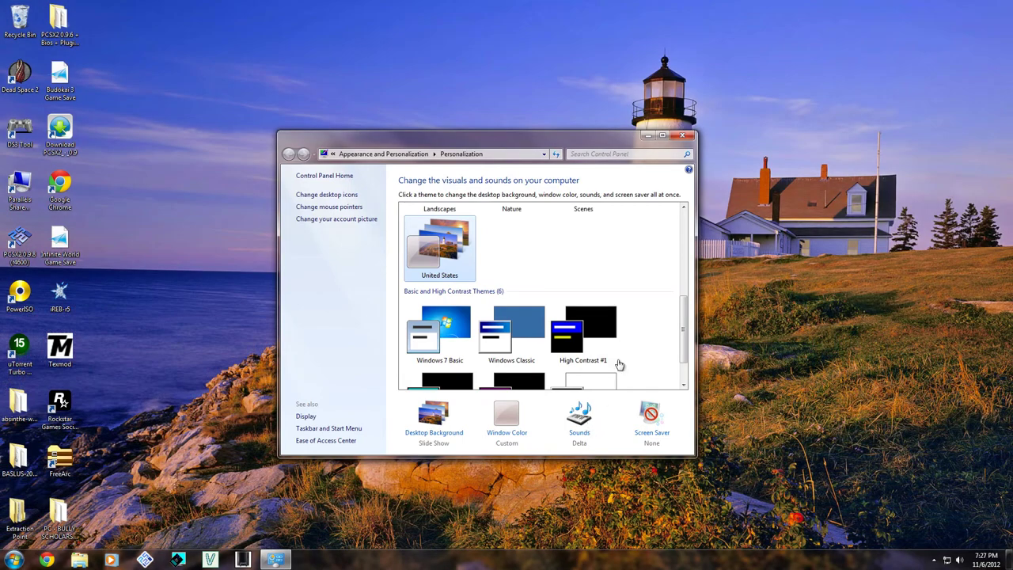
drag(683, 317, 678, 269)
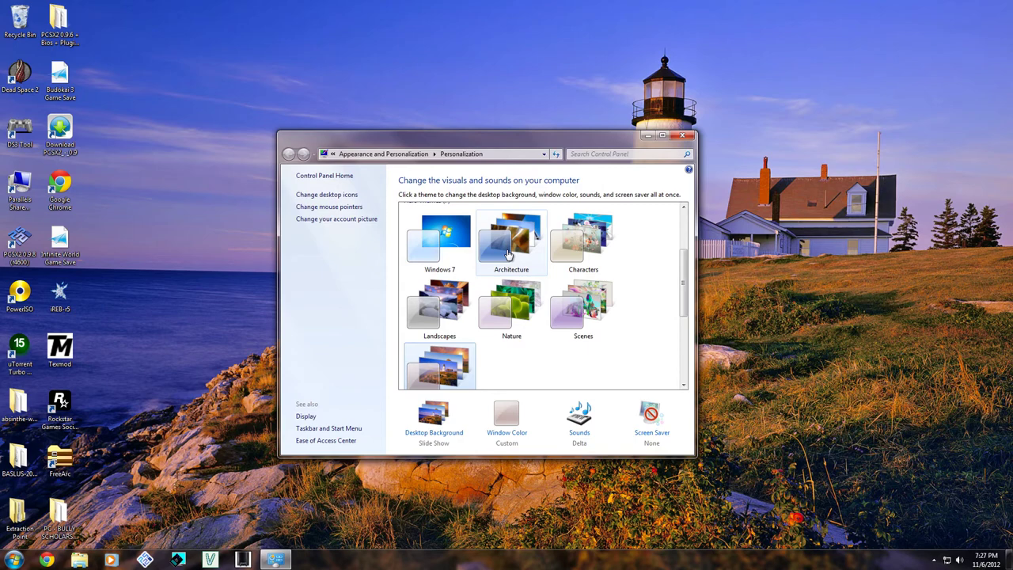
Step: In the theme's sound settings, set the sound scheme to Quirky and test the Critical Battery Alarm sound
click(579, 427)
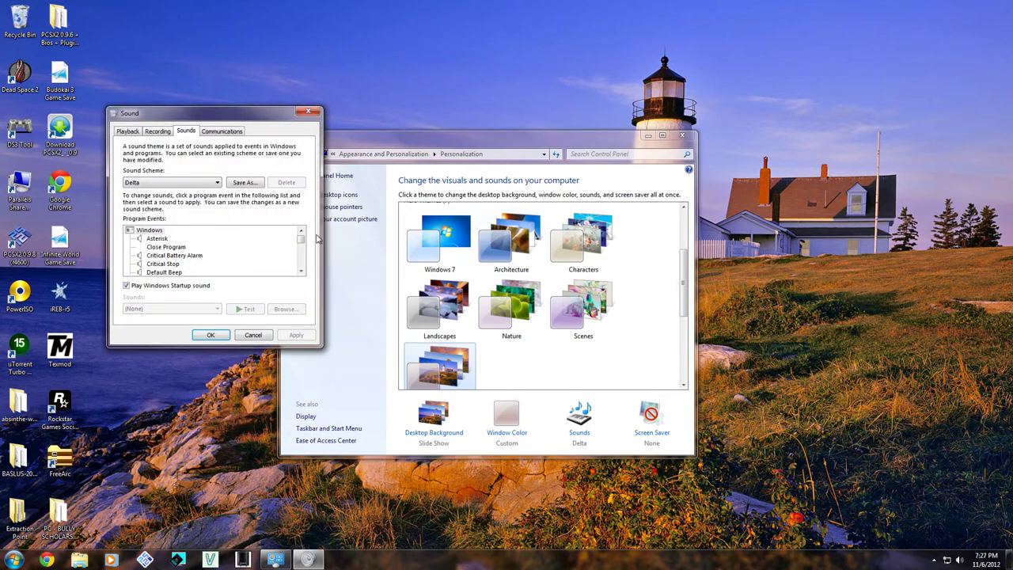
mouse_move(305, 241)
mouse_down()
mouse_move(309, 263)
mouse_move(307, 244)
mouse_up()
click(185, 258)
click(215, 182)
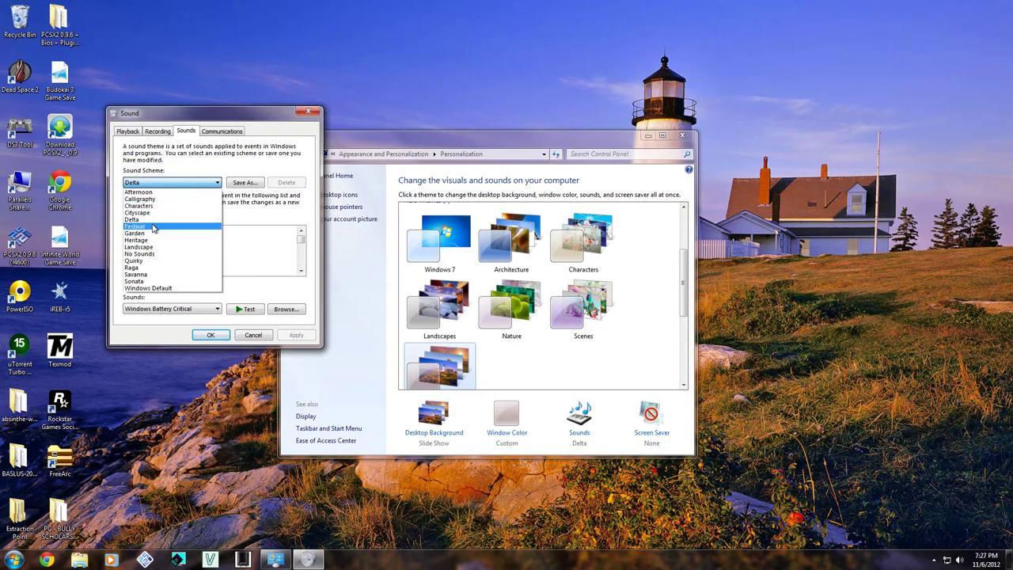
click(157, 260)
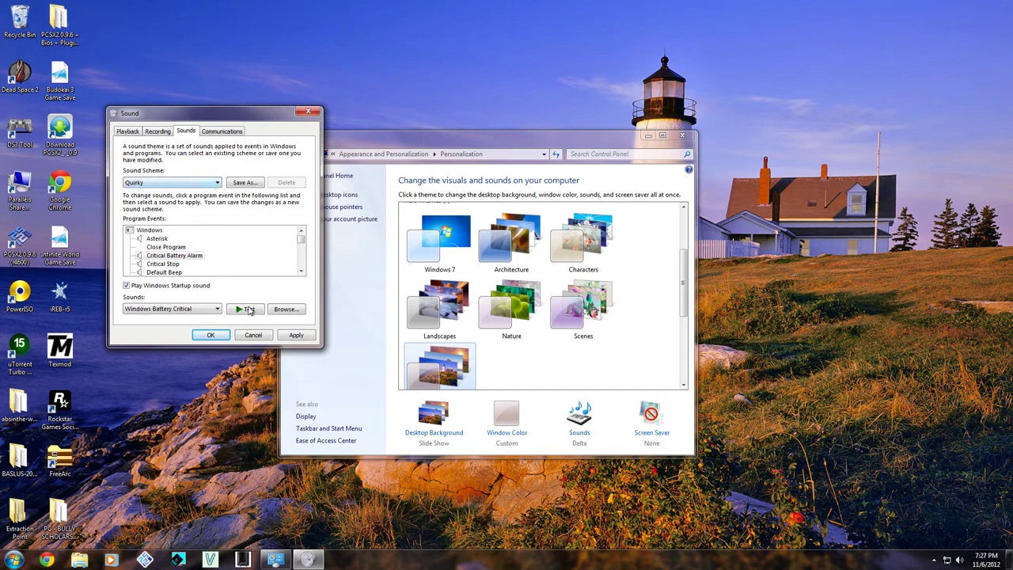
click(248, 309)
Step: Preview the Critical Battery Alarm sound across other sound schemes, selecting Raga, Sonata, Heritage and Cityscape in turn
click(210, 183)
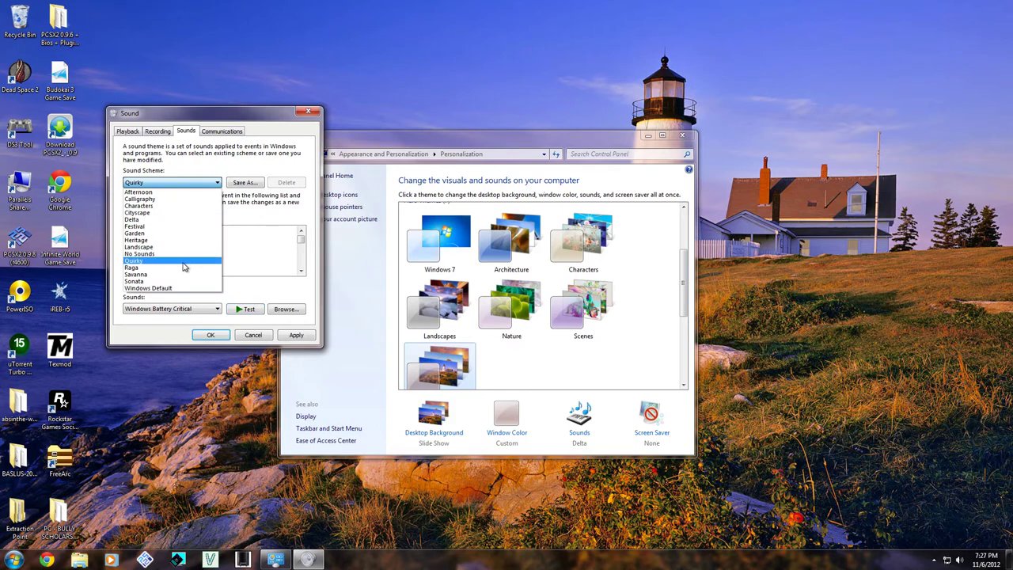
click(182, 268)
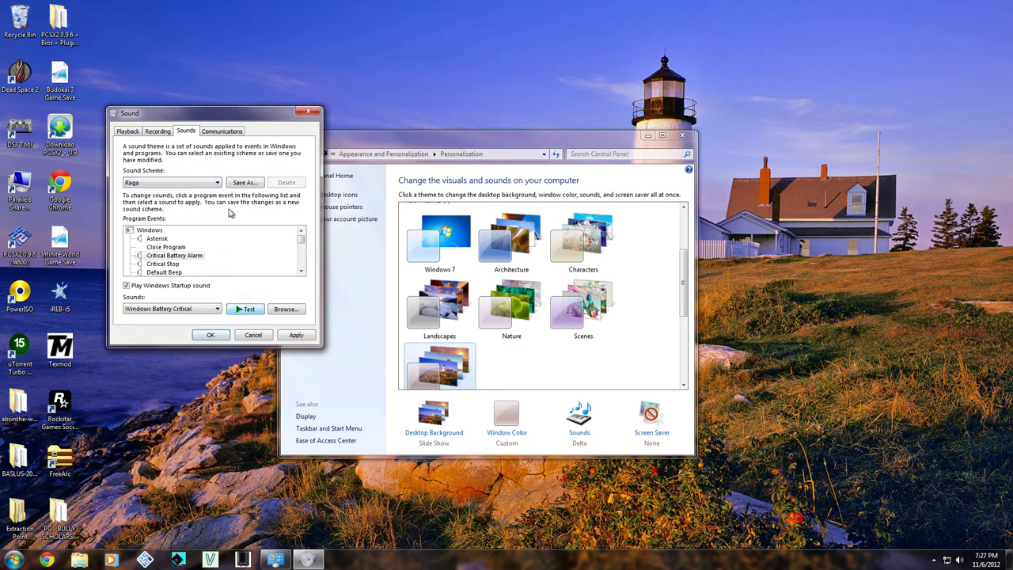
click(206, 184)
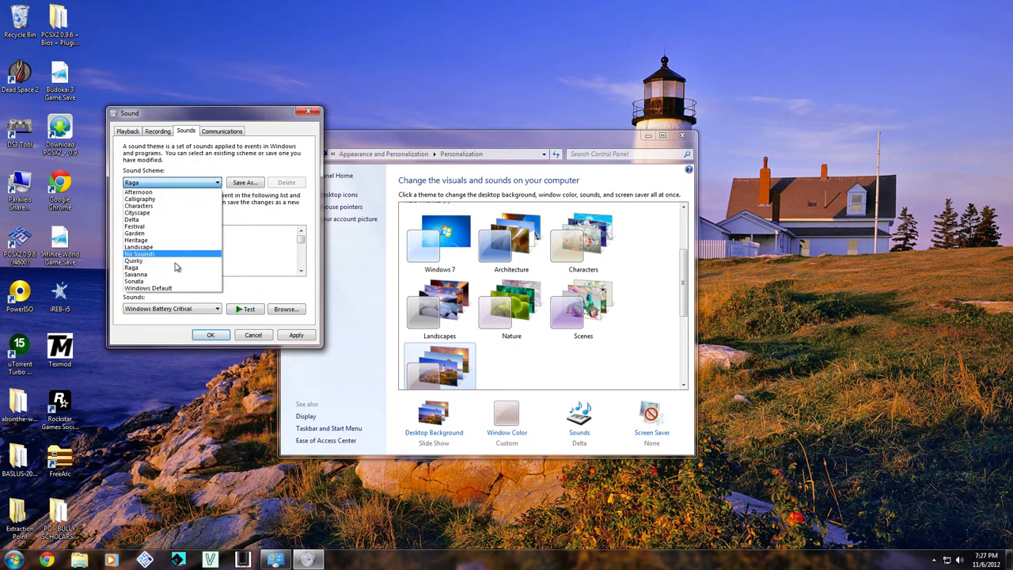
click(169, 281)
click(237, 309)
click(192, 183)
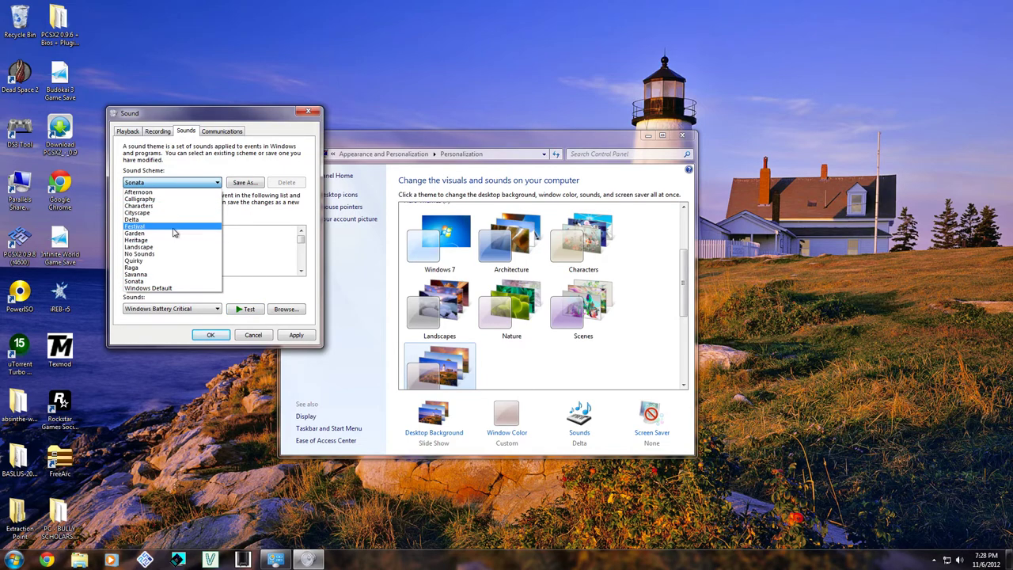
click(175, 239)
click(245, 310)
click(176, 185)
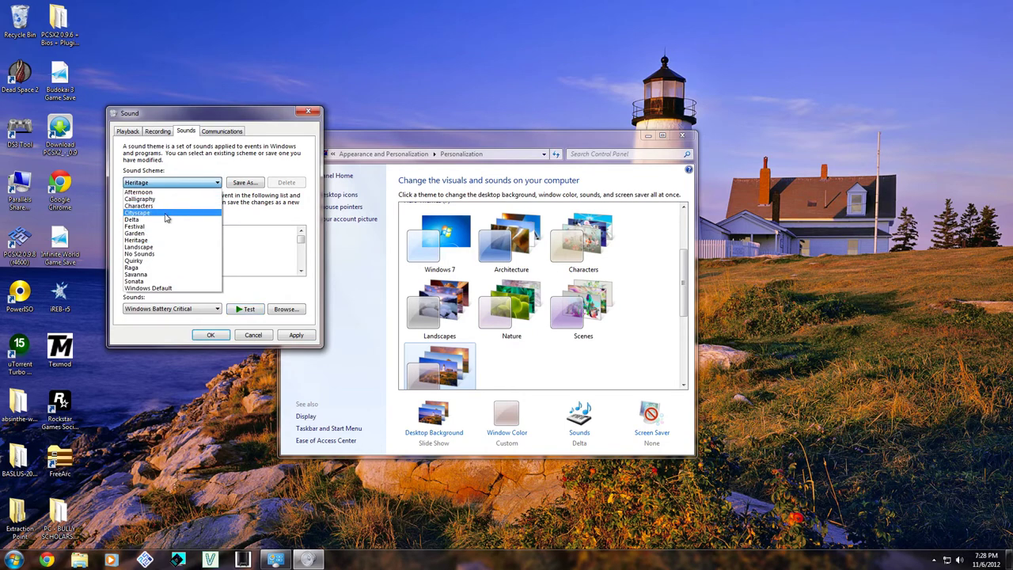
click(166, 219)
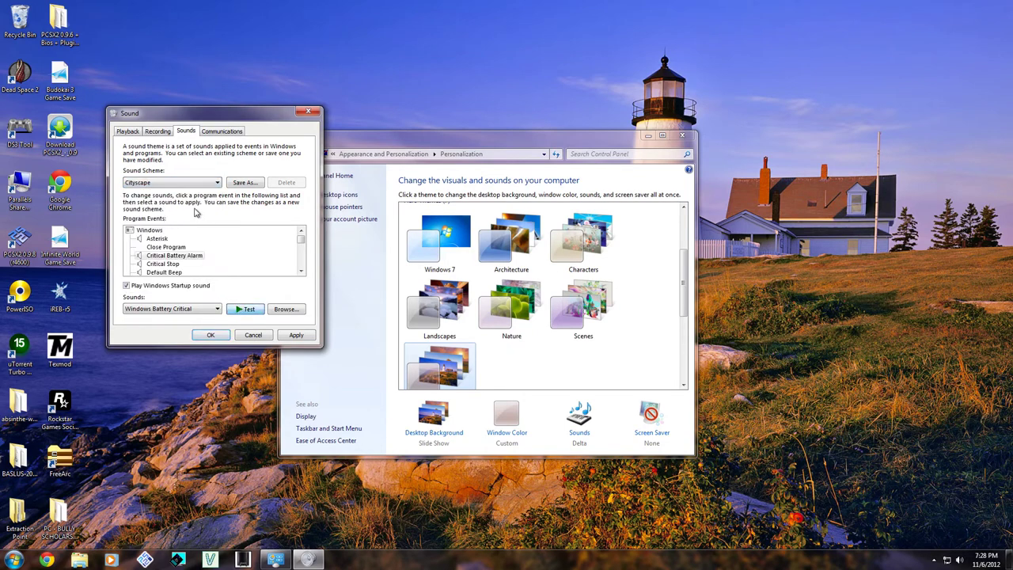
Step: Discard the sound scheme changes and close the personalization window
click(187, 186)
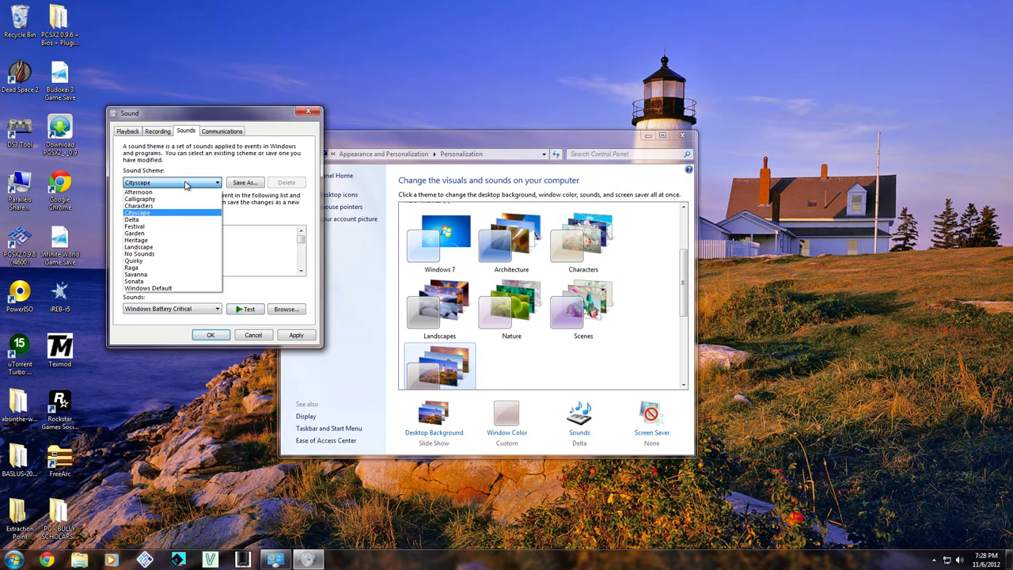
click(186, 184)
click(253, 334)
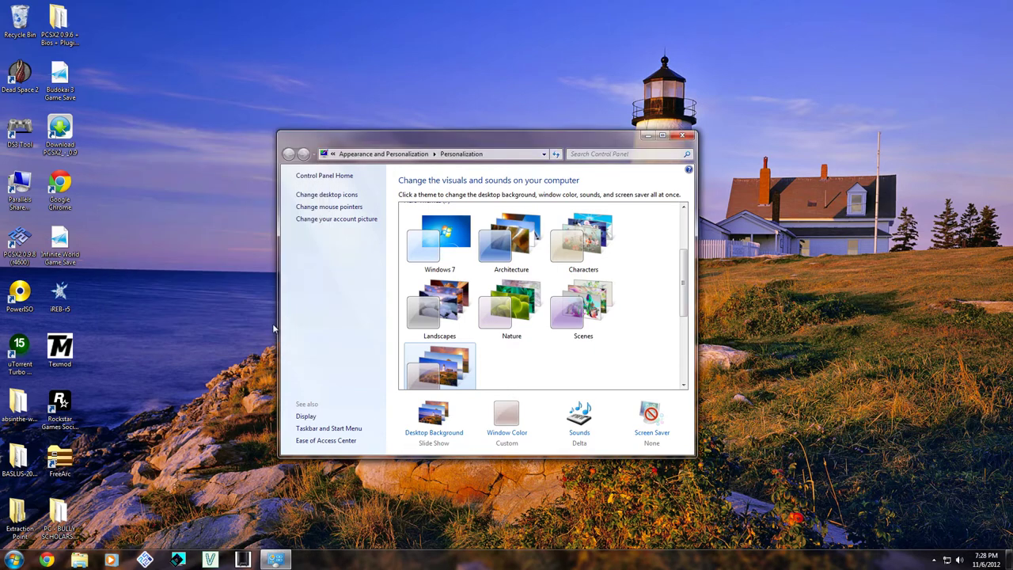
click(682, 135)
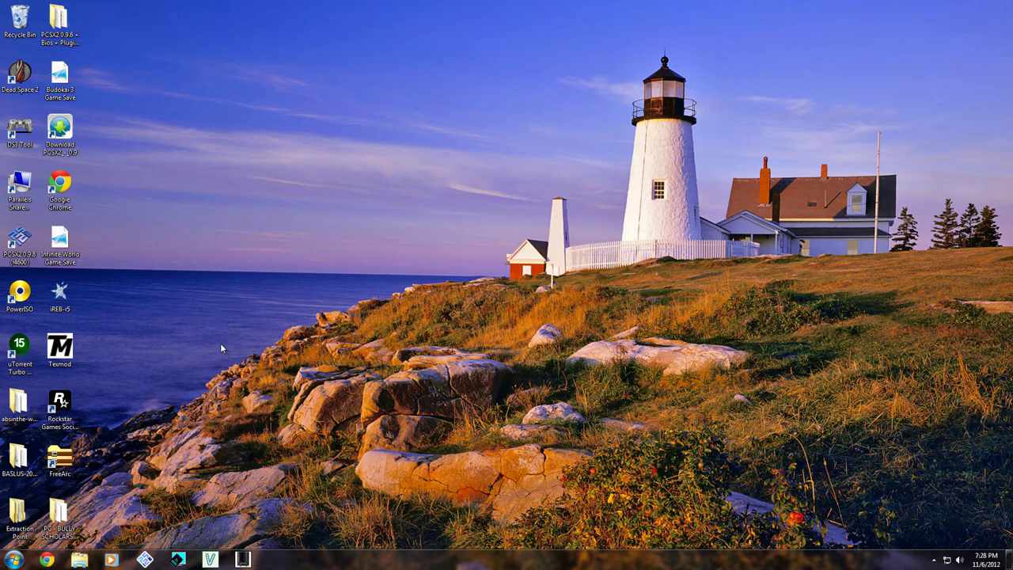
Step: Examine the Start menu's pinned programs, system links and All Programs list, and return to the desktop
click(13, 559)
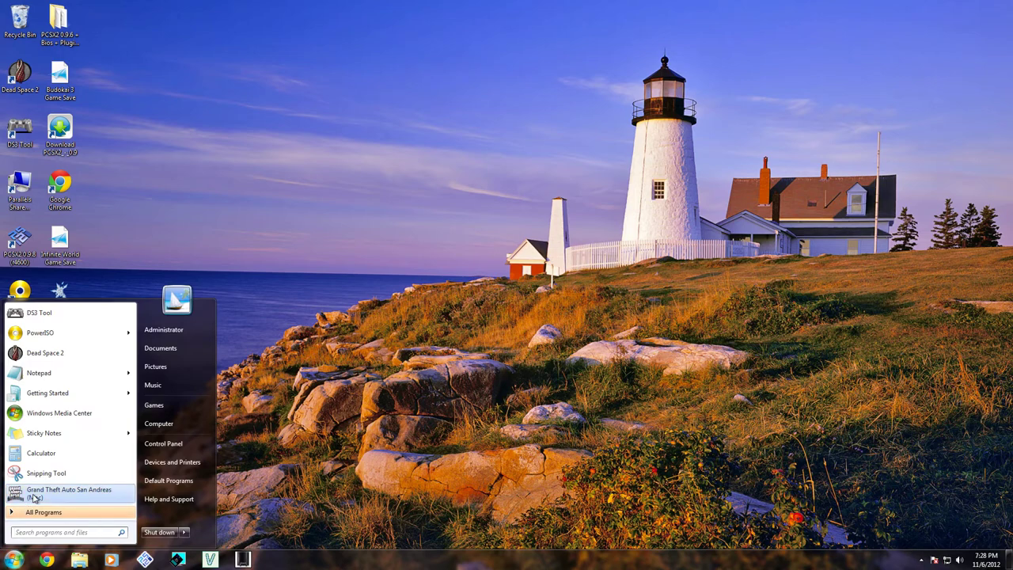
click(238, 462)
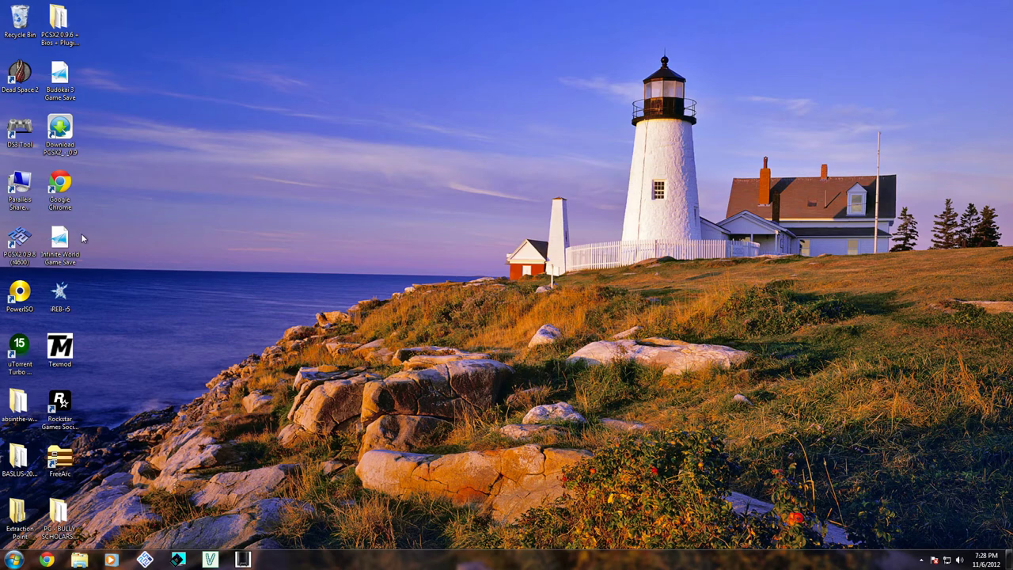
click(13, 559)
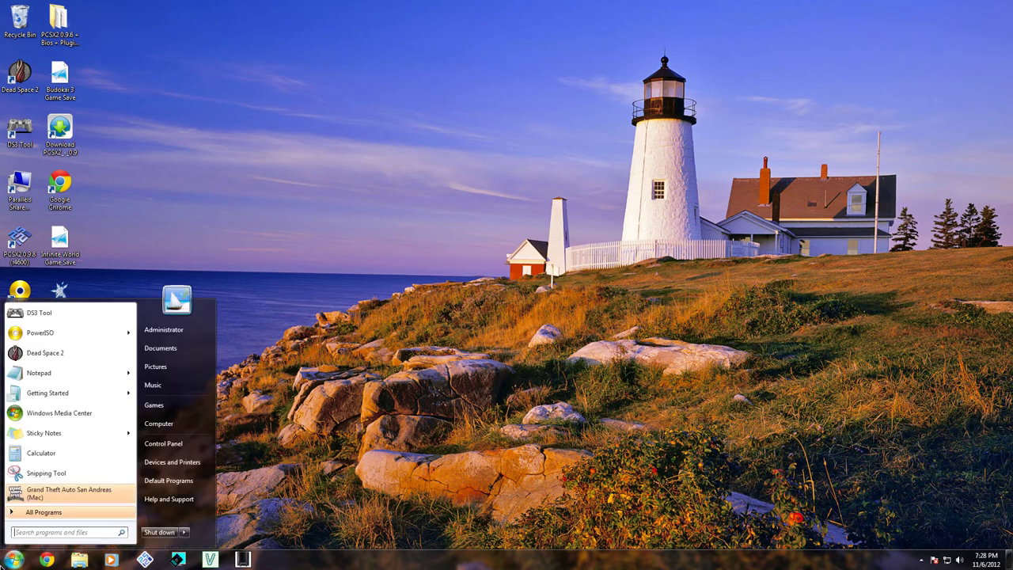
click(294, 270)
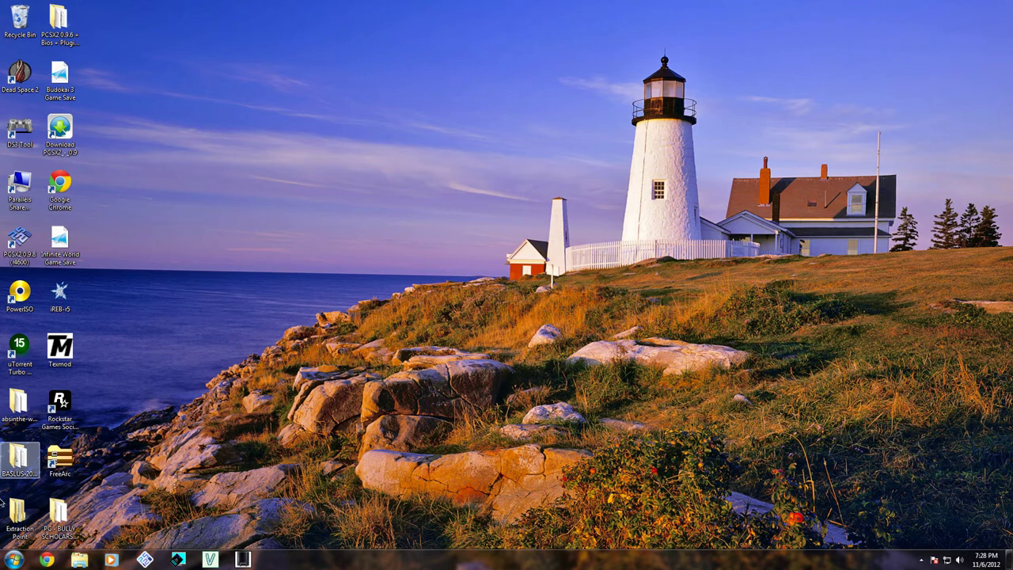
click(14, 559)
click(2, 563)
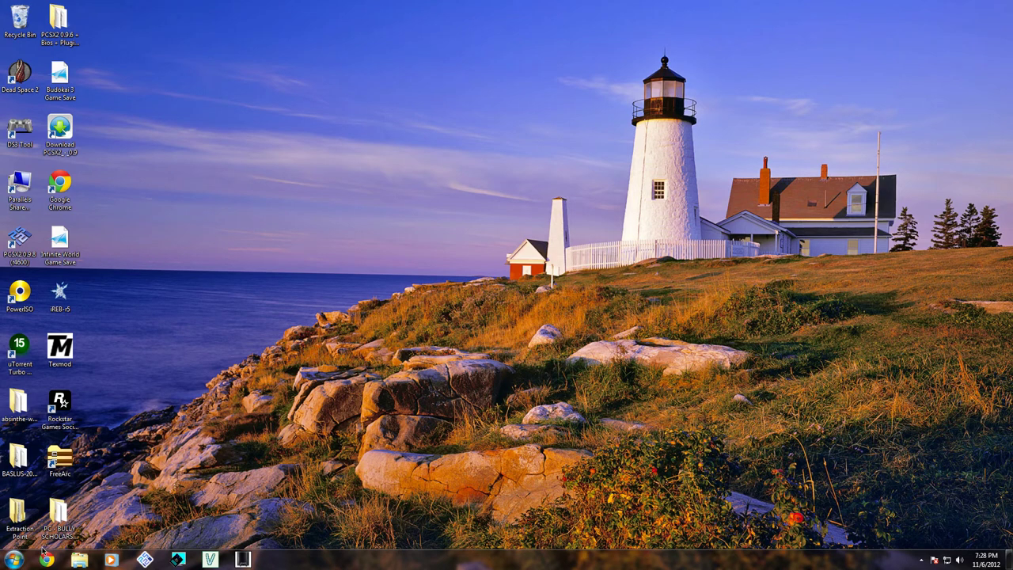
click(8, 560)
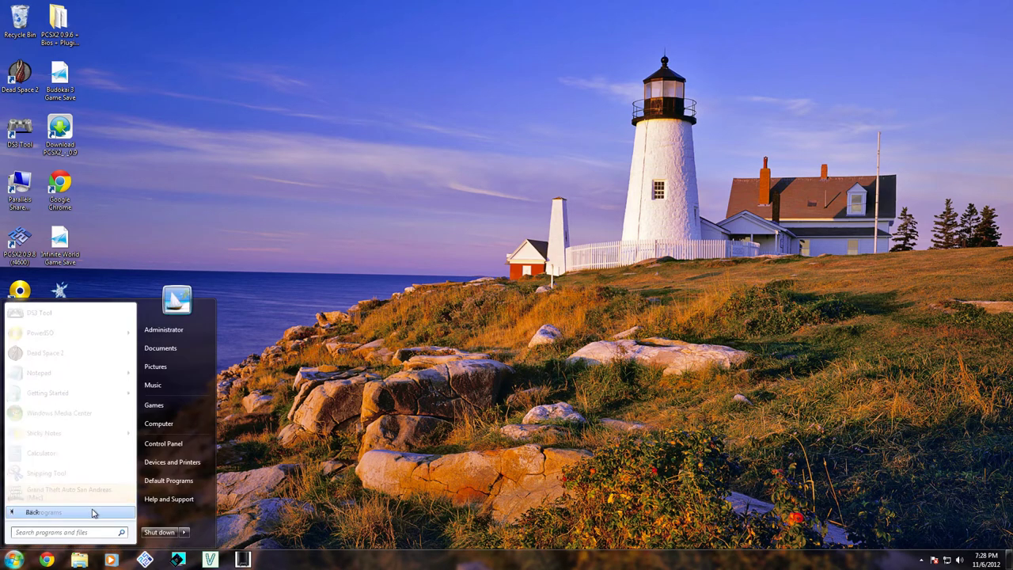
click(36, 511)
click(17, 560)
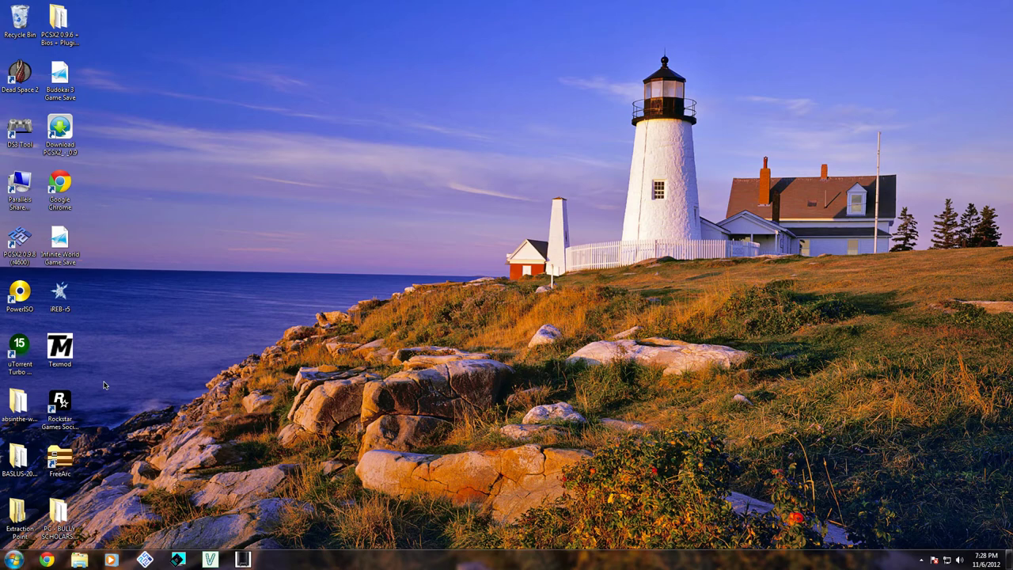
Step: Launch DS3 Tool to view the MotioninJoy Gamepad tool's controller modes, and close it
double_click(32, 120)
double_click(31, 125)
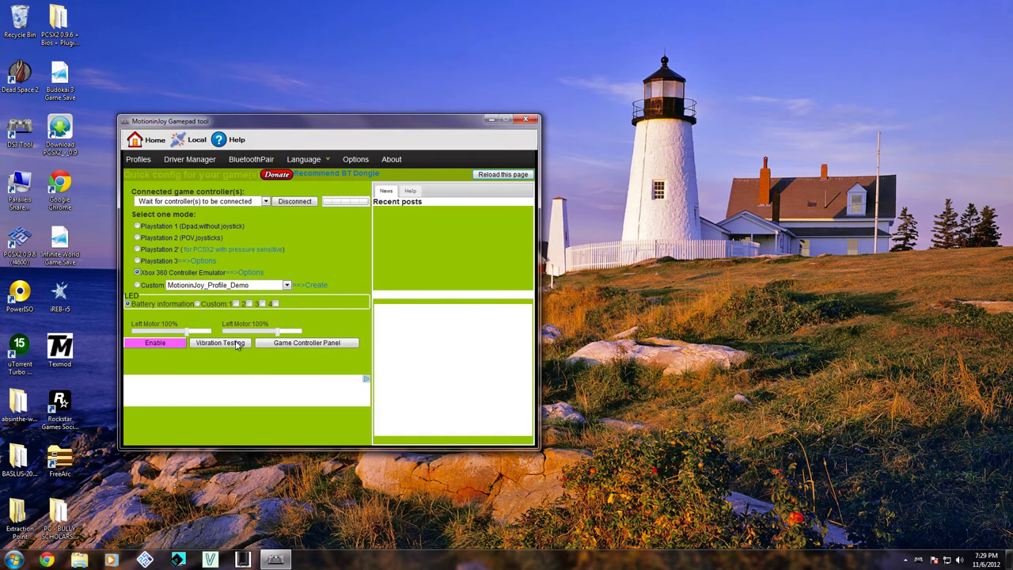
click(525, 120)
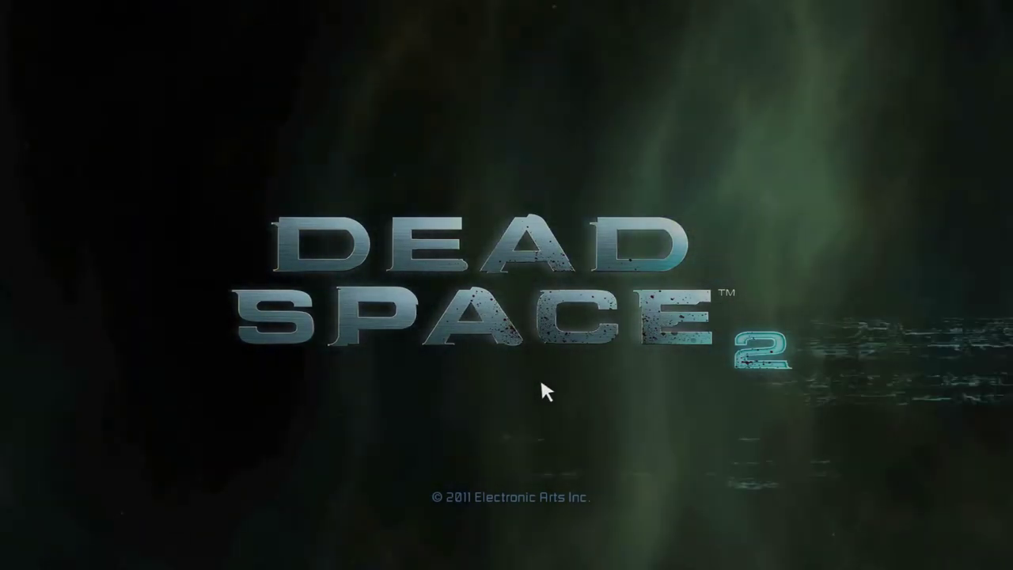
Step: Switch from Dead Space 2 to the Windows desktop and quit the game, accepting the loss of unsaved data
key(super)
click(533, 259)
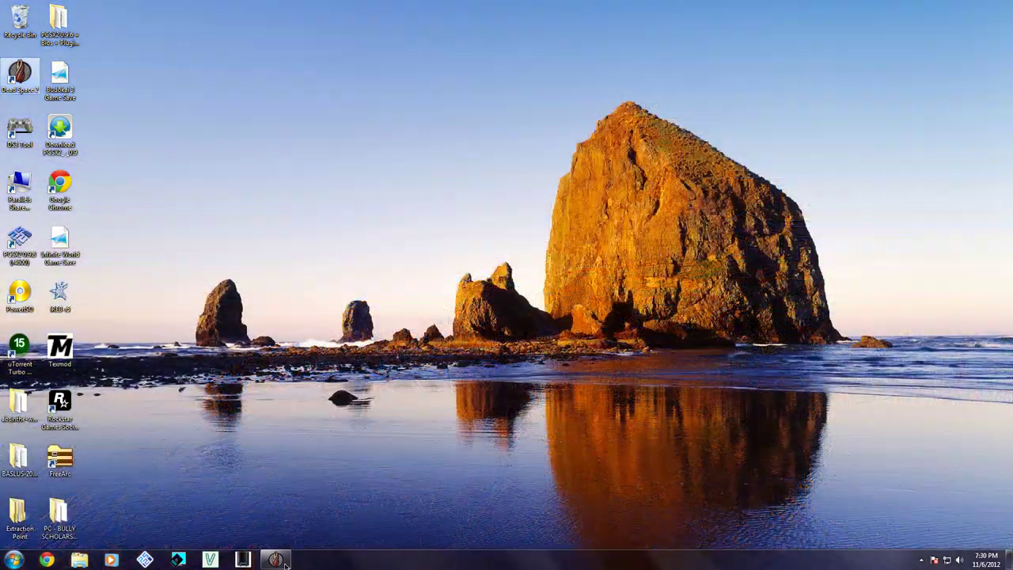
right_click(275, 558)
click(293, 534)
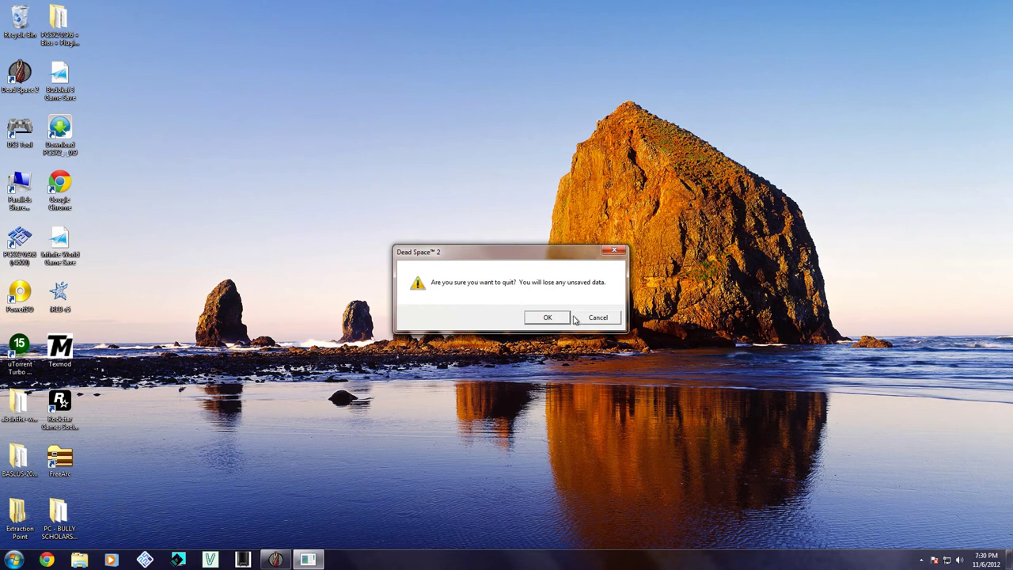
click(547, 317)
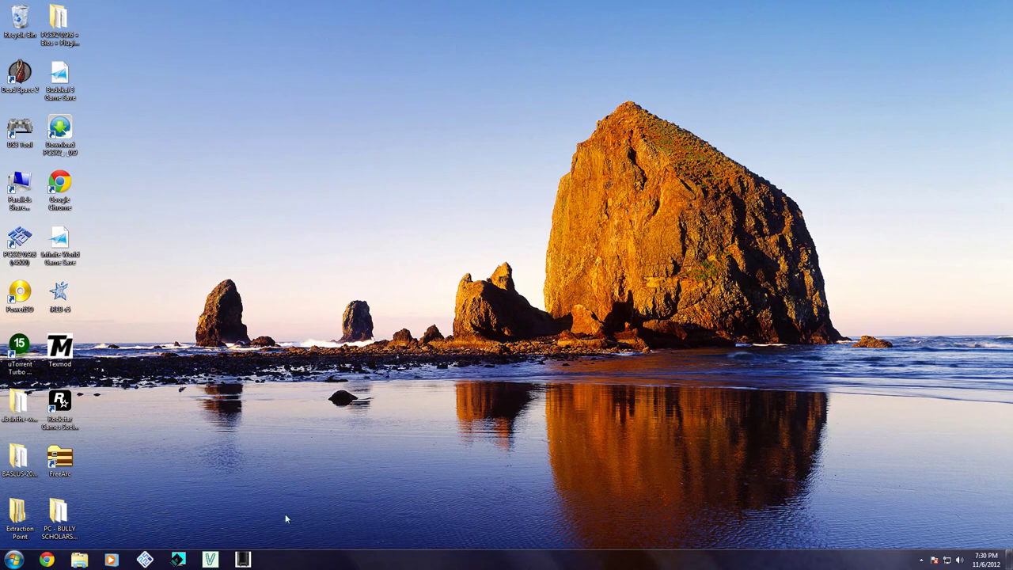
Step: Show the Start menu again, including the recent Notepad files, and dismiss it
key(super)
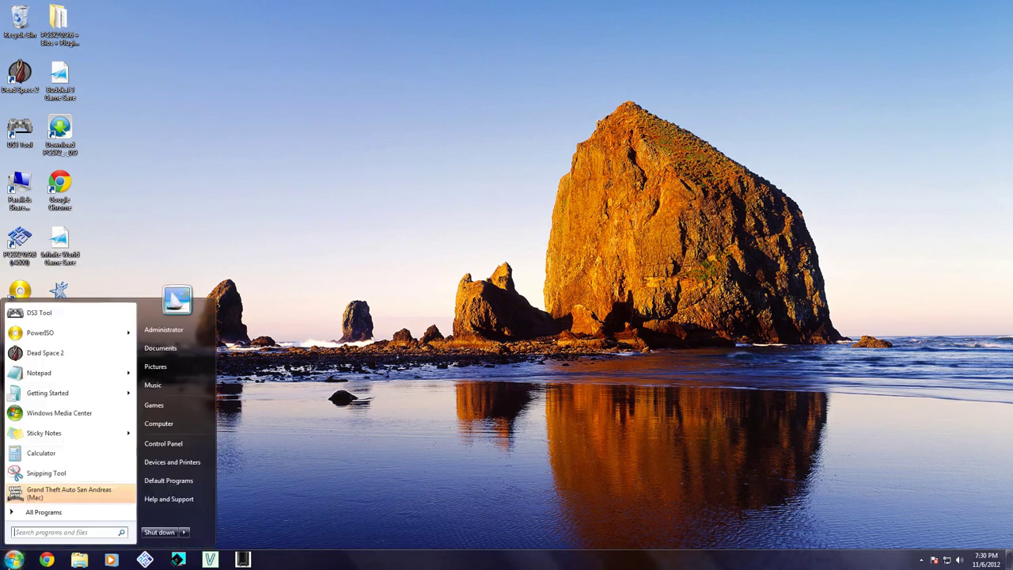
click(301, 377)
key(super)
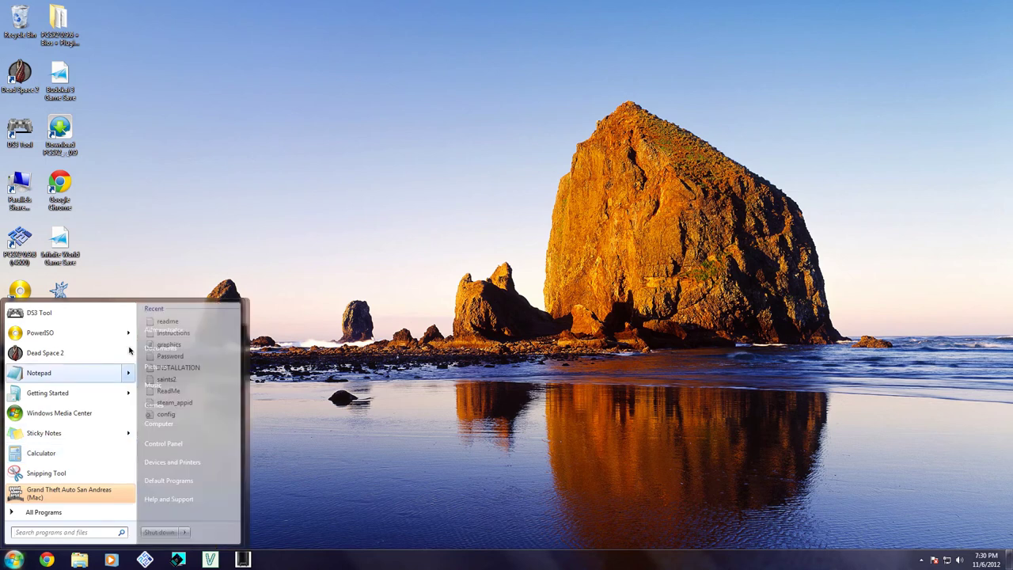
click(183, 242)
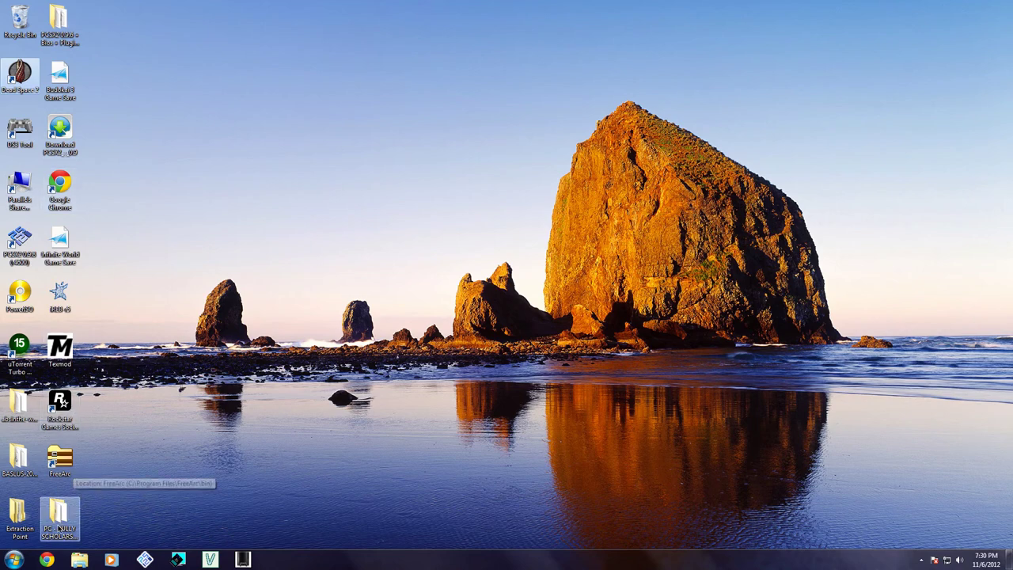
click(13, 559)
key(Escape)
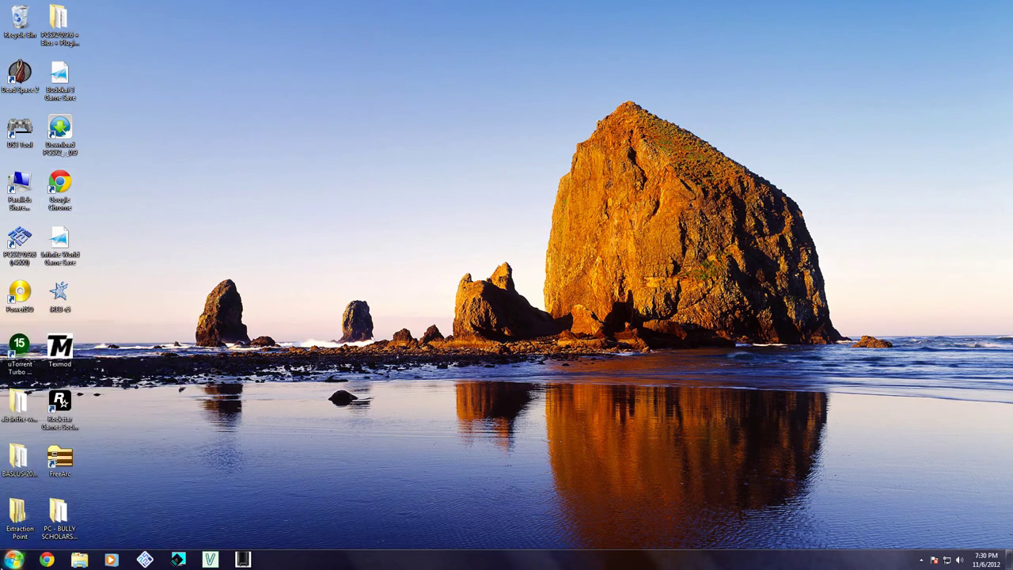
key(super)
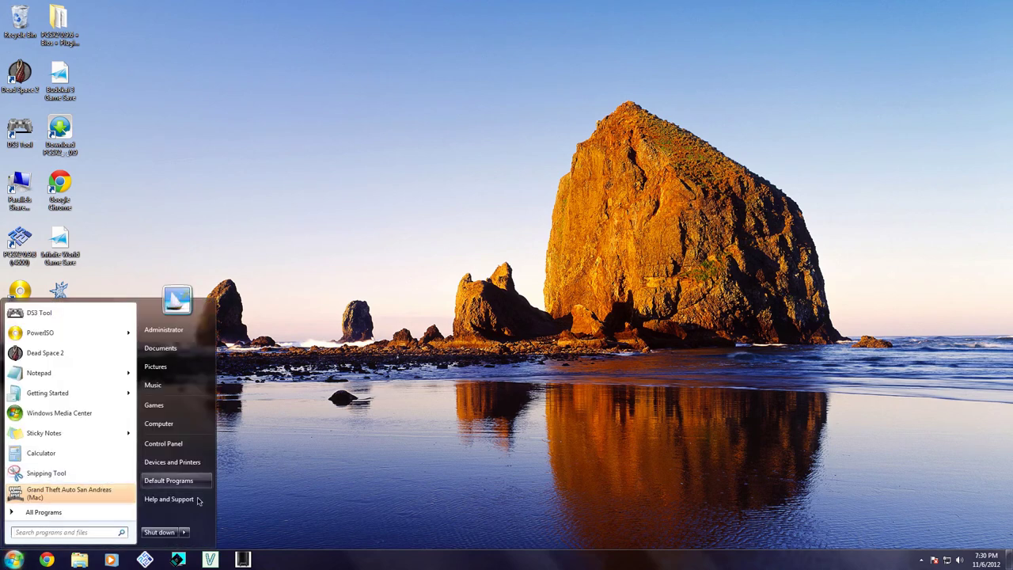
key(Escape)
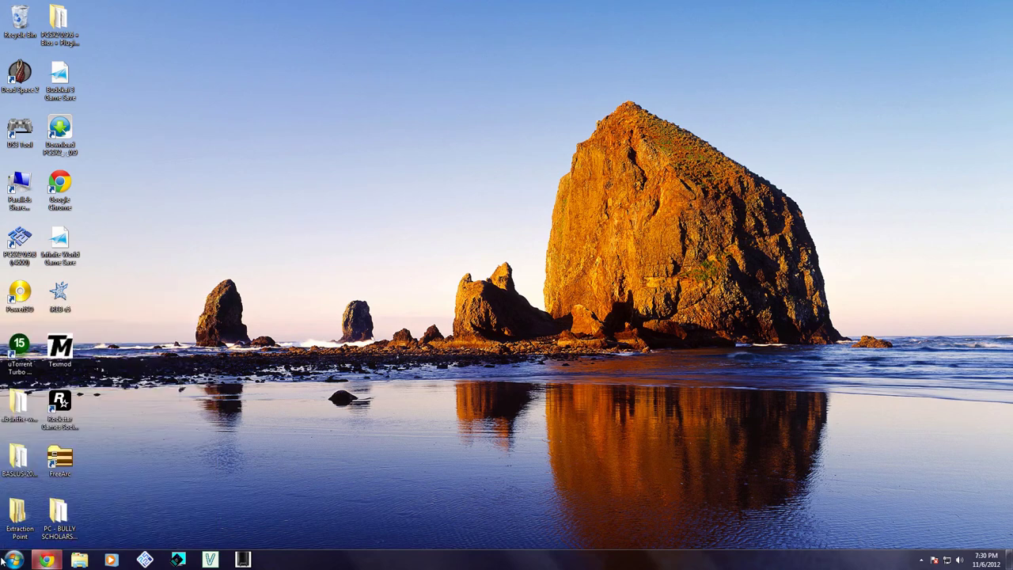
Step: Open a new Google Chrome window in Windows 7 and close it
right_click(48, 560)
click(57, 521)
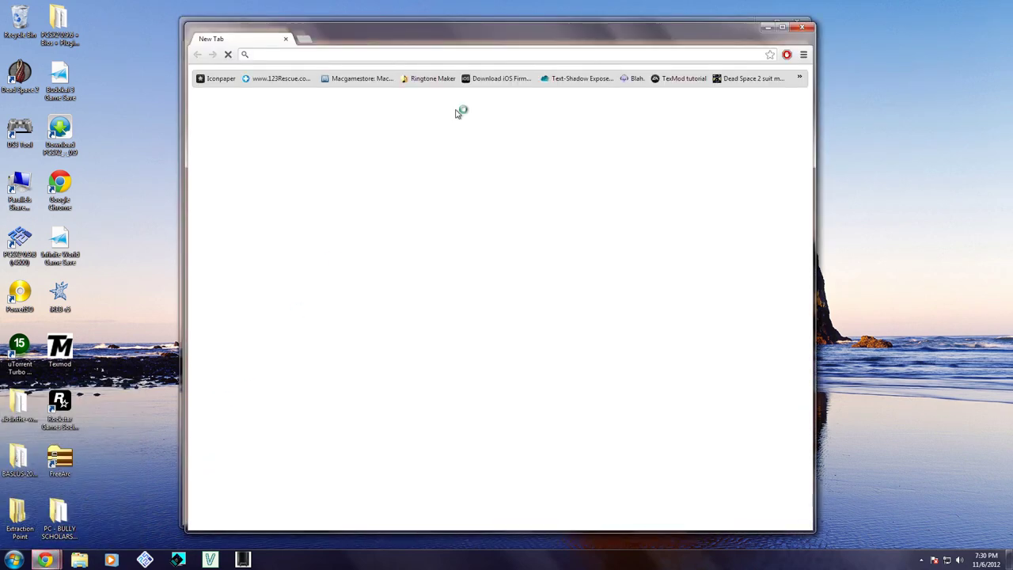
click(805, 30)
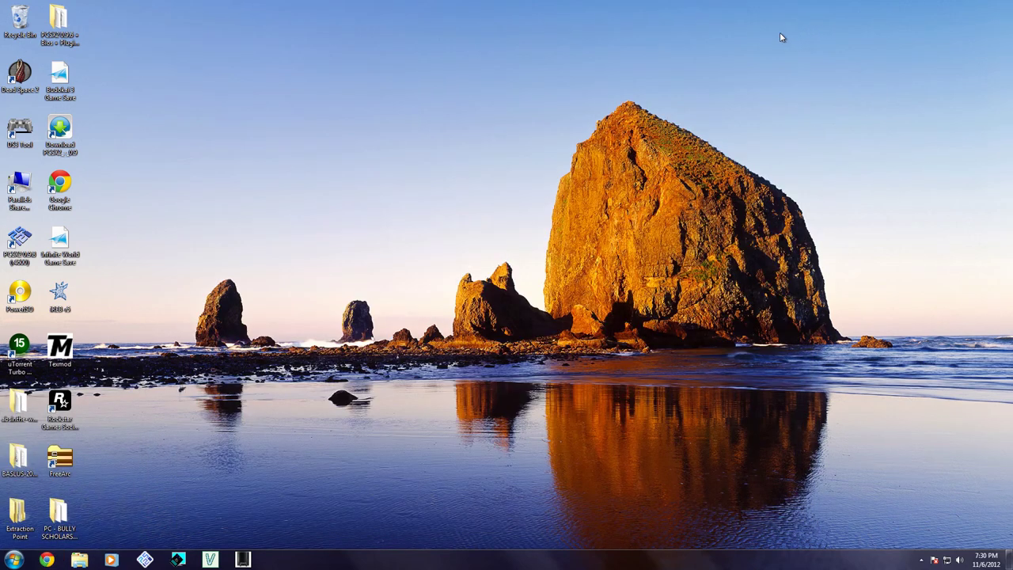
Step: View the contents of the PC - BULLY SCHOLARSHIP EDITION desktop folder and close its window
drag(764, 40, 370, 198)
drag(217, 74, 818, 403)
drag(860, 454, 885, 446)
double_click(58, 513)
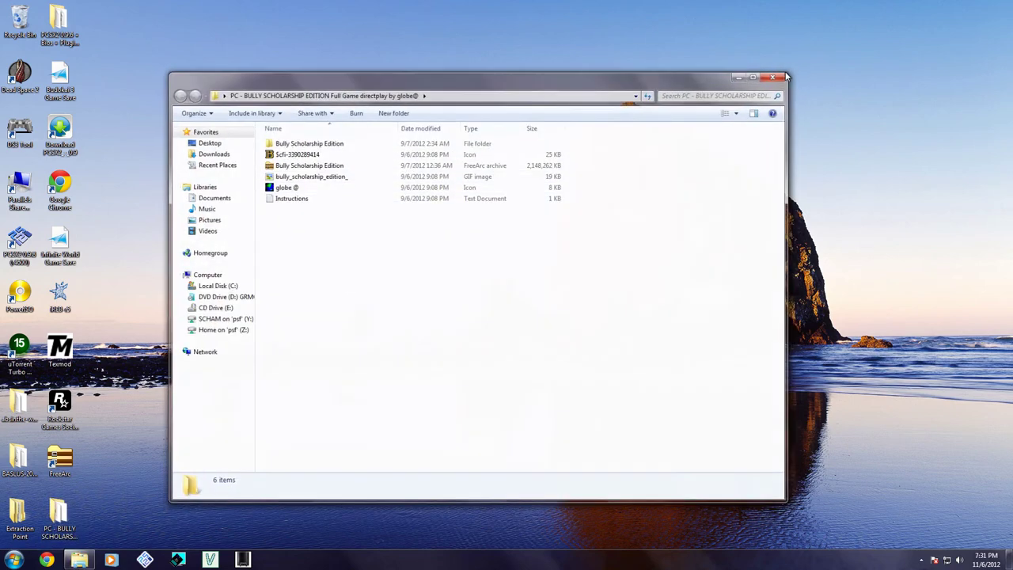
click(784, 77)
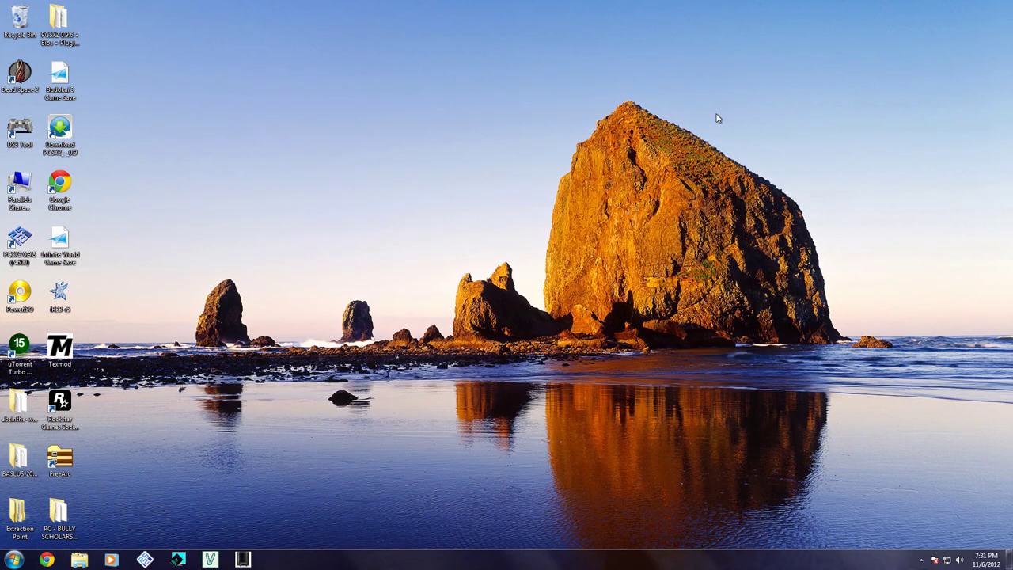
Step: Switch from the full-screen Windows 7 virtual machine to the Mac desktop, returning once through Parallels Desktop
key(ctrl+Left)
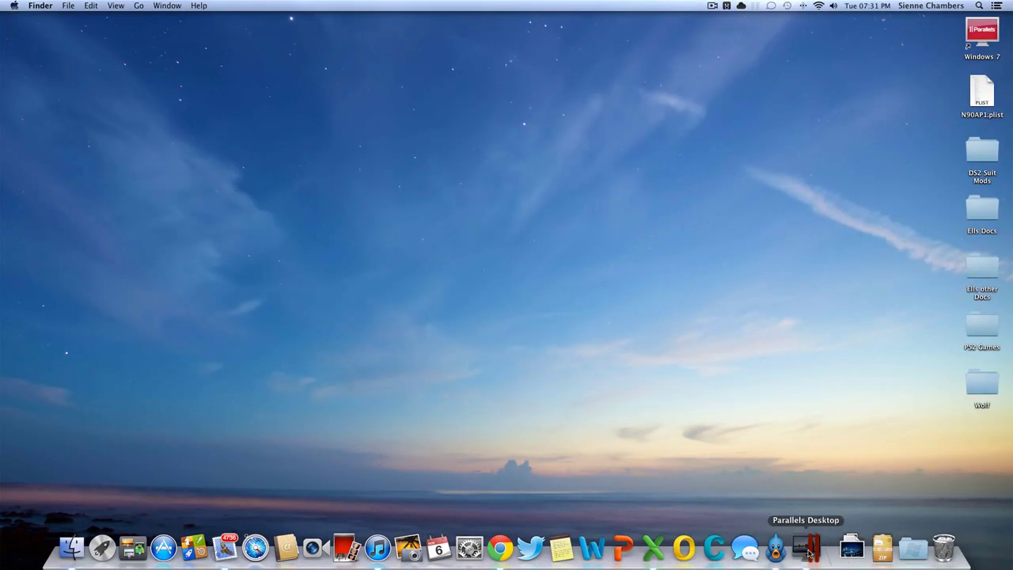
click(807, 548)
key(ctrl+Left)
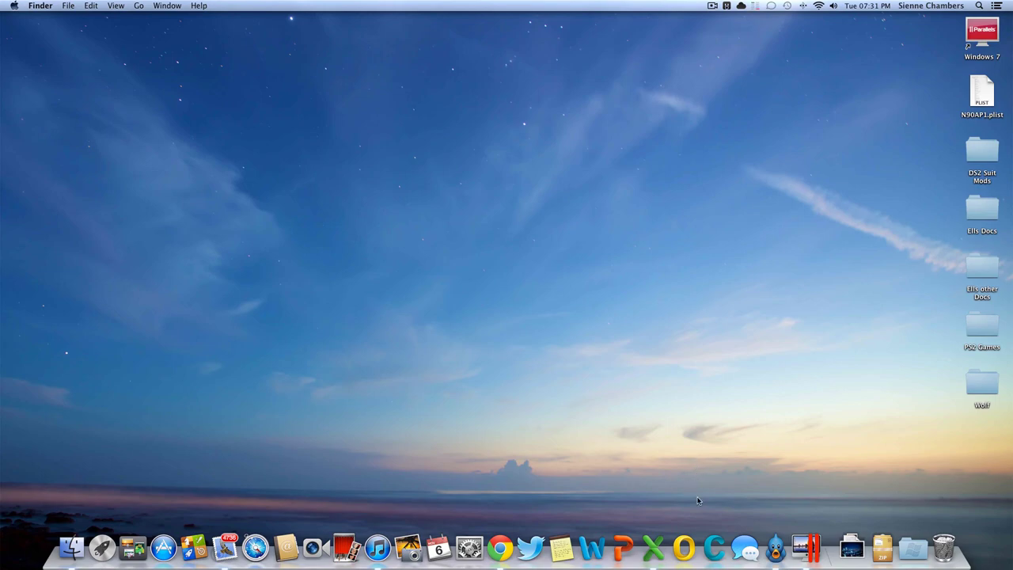
Step: Browse the pages of Mac applications in Launchpad and return to the desktop
click(101, 548)
scroll(287, 462, right, 3)
scroll(287, 462, left, 6)
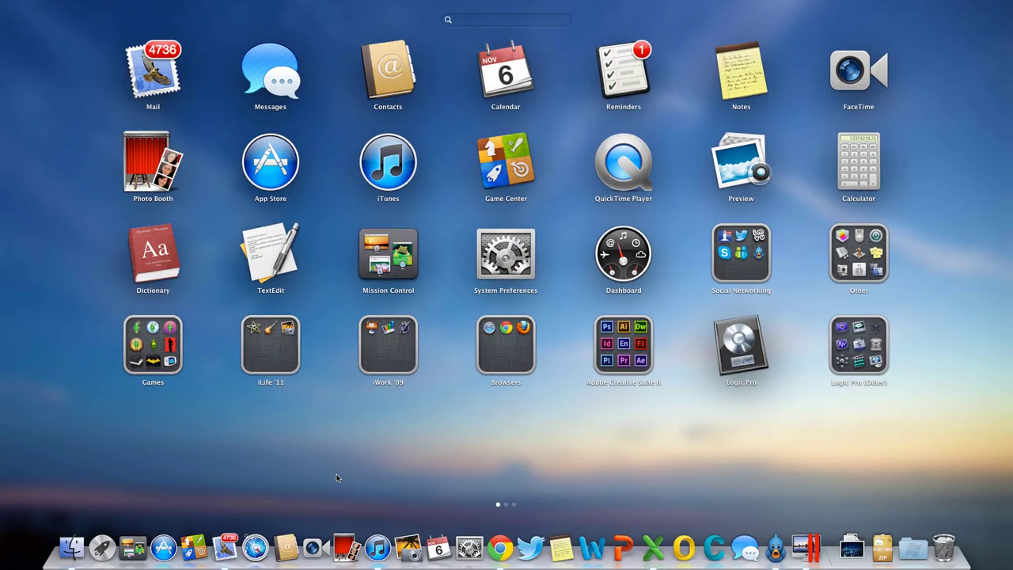
click(336, 477)
click(101, 547)
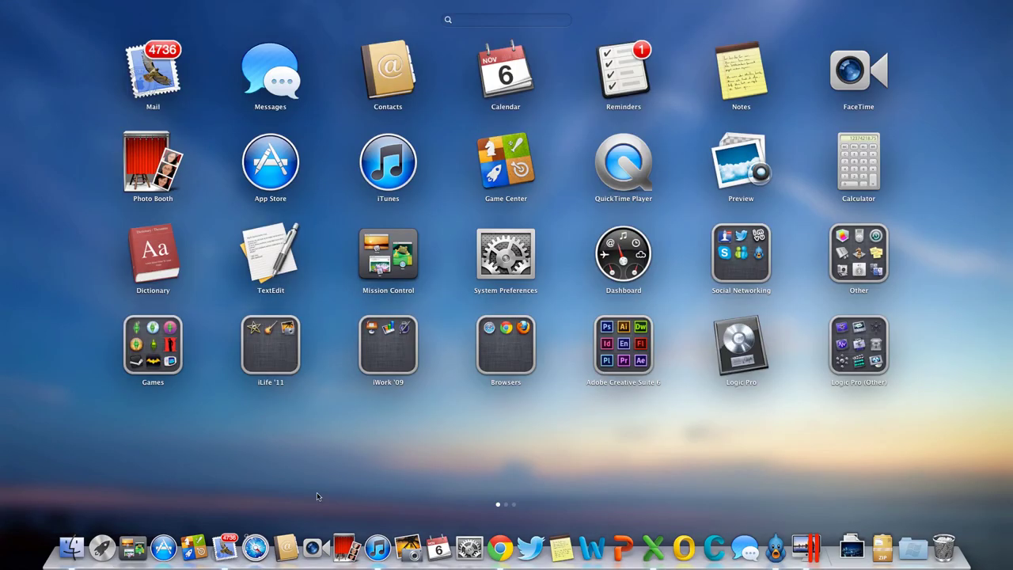
scroll(371, 470, right, 3)
scroll(384, 463, left, 3)
scroll(394, 457, right, 3)
scroll(396, 457, right, 3)
scroll(398, 462, left, 3)
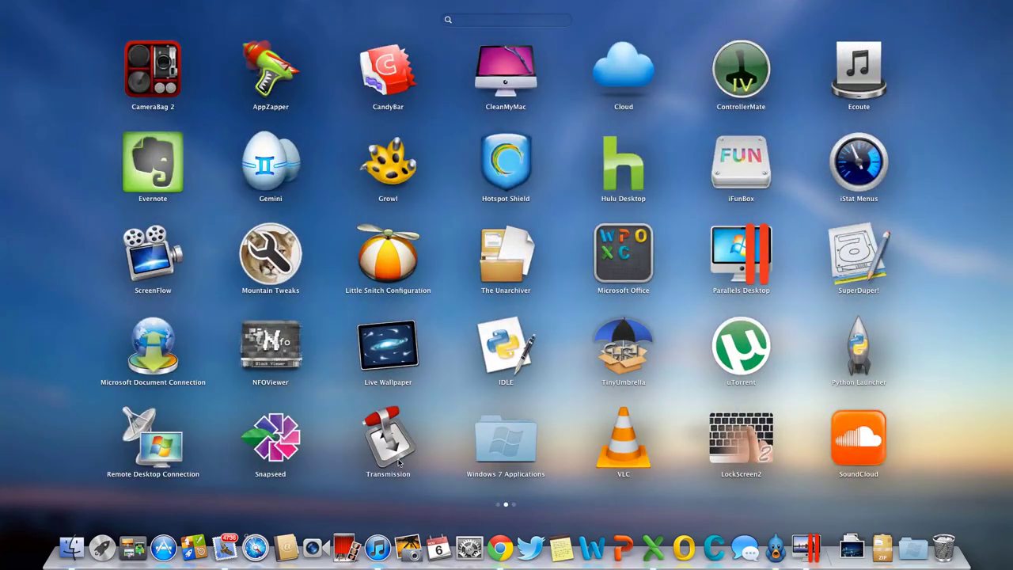
scroll(399, 462, left, 3)
click(401, 462)
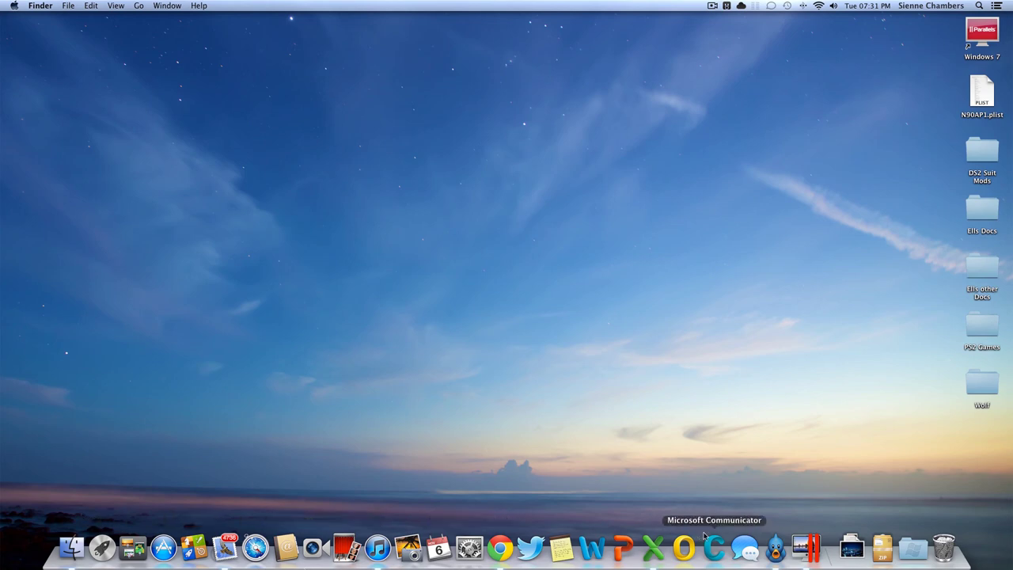
Step: Enlarge the Dock slightly and open the Tweetbot timeline on the Mac
mouse_move(826, 559)
mouse_down()
mouse_move(826, 546)
mouse_move(832, 559)
mouse_up()
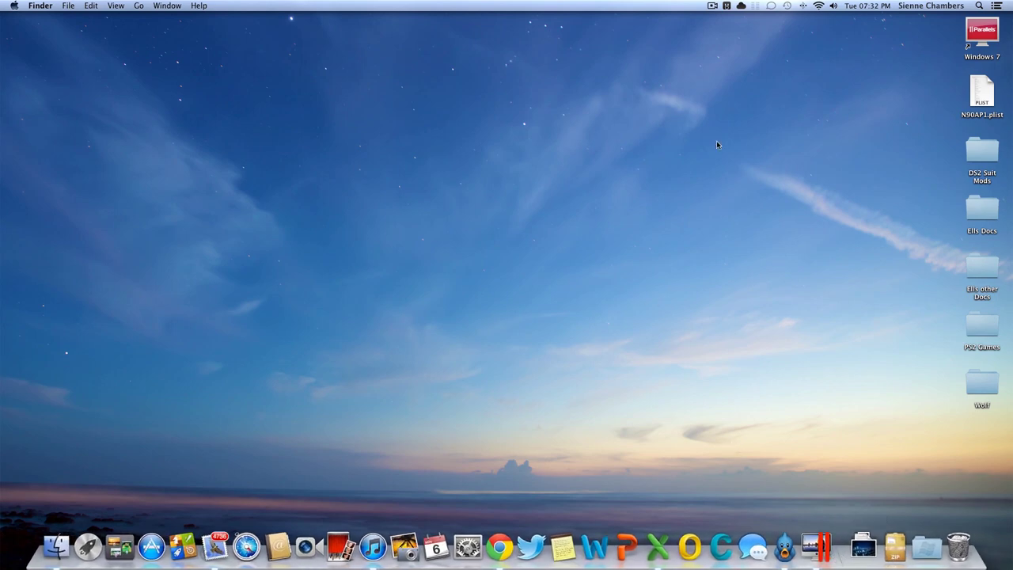
click(727, 6)
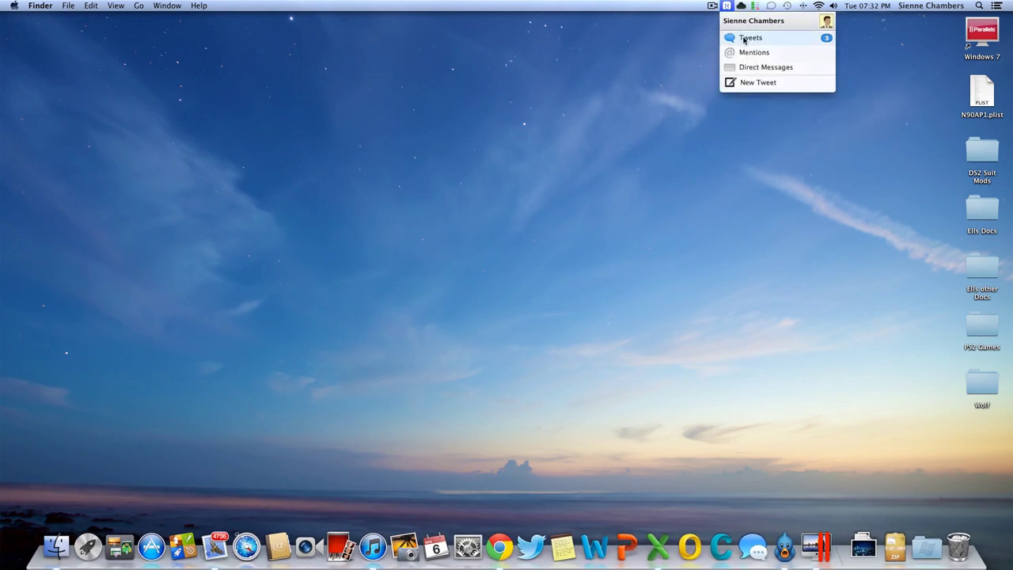
click(746, 39)
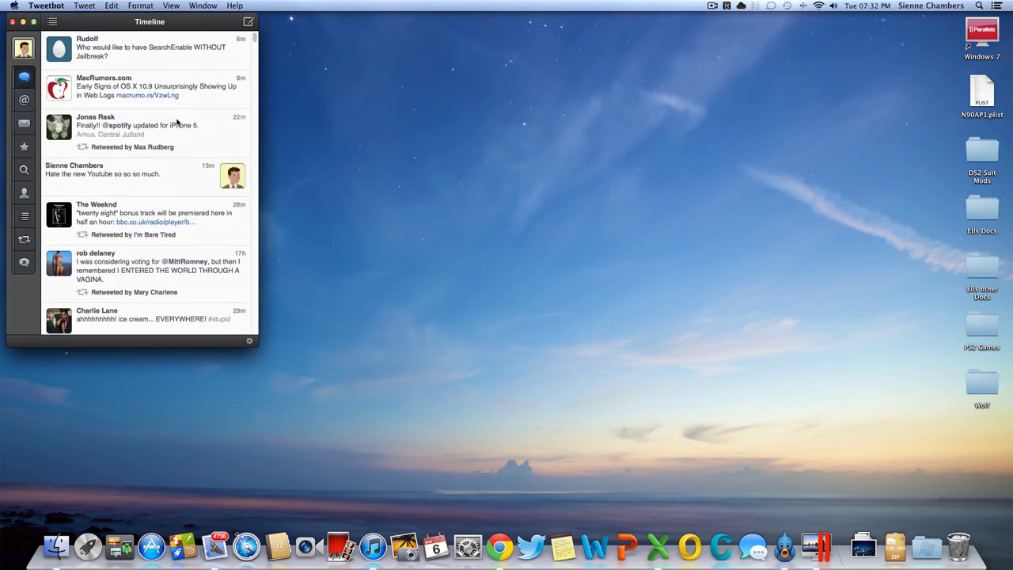